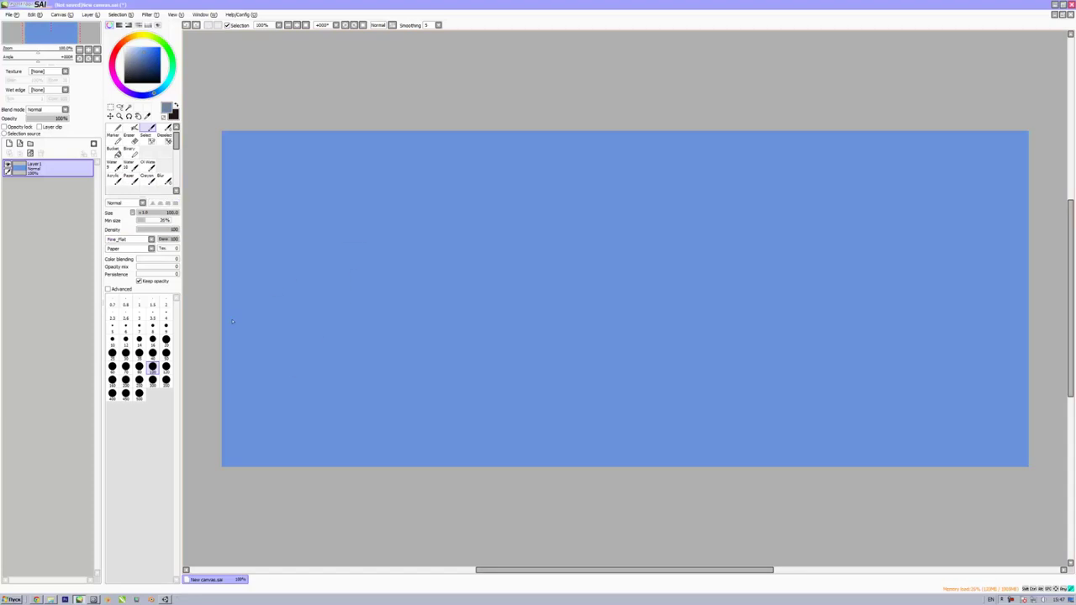
Block in a dark blue-grey mountain silhouette across the lower canvas with a larger brush.
{"action": "left_click_drag", "start_coordinate": [233, 321], "coordinate": [360, 252]}
{"action": "left_click_drag", "start_coordinate": [488, 231], "coordinate": [613, 294]}
{"action": "mouse_move", "coordinate": [656, 168]}
{"action": "left_mouse_down"}
{"action": "mouse_move", "coordinate": [794, 311]}
{"action": "mouse_move", "coordinate": [946, 294]}
{"action": "left_mouse_up"}
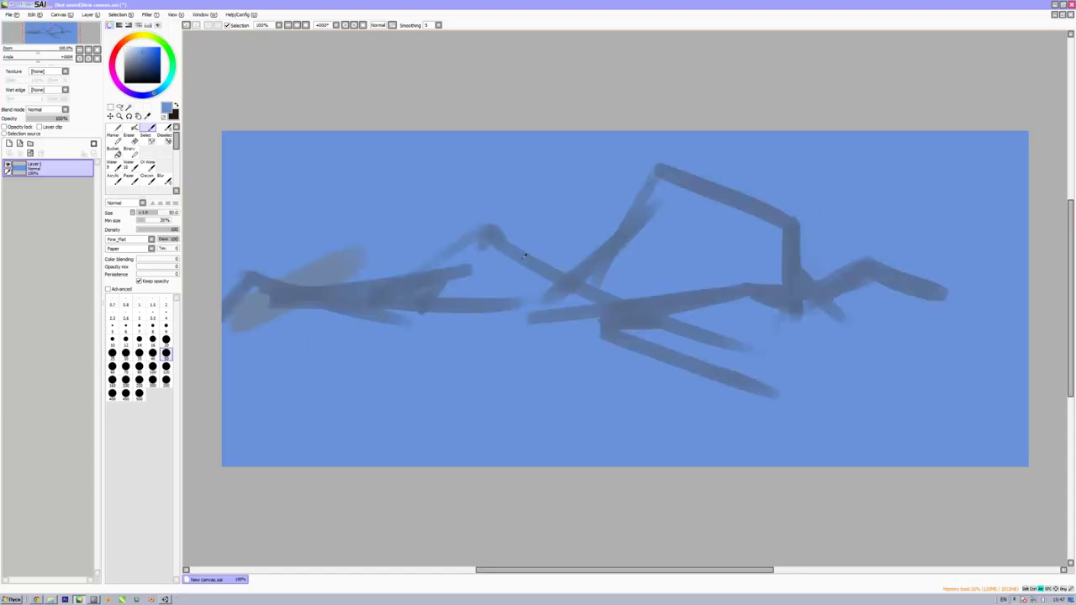
{"action": "left_click_drag", "start_coordinate": [524, 255], "coordinate": [261, 278]}
{"action": "left_click", "coordinate": [125, 379]}
{"action": "left_click_drag", "start_coordinate": [244, 378], "coordinate": [967, 379]}
{"action": "mouse_move", "coordinate": [252, 319]}
{"action": "left_mouse_down"}
{"action": "mouse_move", "coordinate": [580, 269]}
{"action": "mouse_move", "coordinate": [782, 218]}
{"action": "left_mouse_up"}
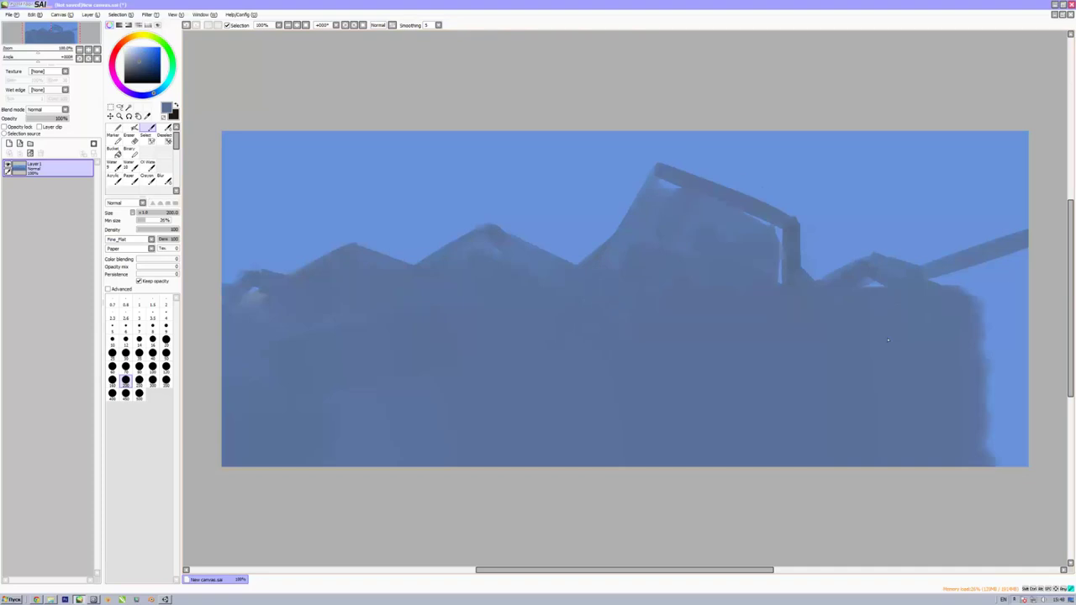
Sketch white lines on the peaks with a thin brush.
{"action": "left_click", "coordinate": [165, 339]}
{"action": "left_click", "coordinate": [125, 48]}
{"action": "left_click_drag", "start_coordinate": [562, 311], "coordinate": [605, 290]}
Add white lines on the left and central peaks plus a long diagonal slope line.
{"action": "left_click_drag", "start_coordinate": [643, 328], "coordinate": [584, 363]}
{"action": "left_click_drag", "start_coordinate": [449, 361], "coordinate": [482, 326]}
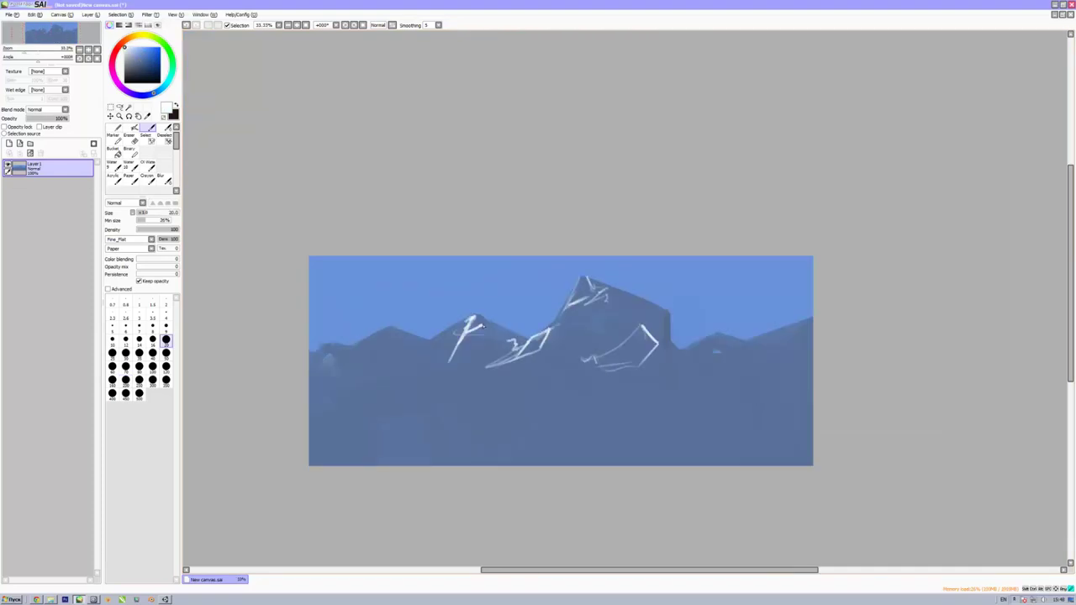
{"action": "left_click_drag", "start_coordinate": [403, 353], "coordinate": [479, 319]}
{"action": "left_click_drag", "start_coordinate": [697, 340], "coordinate": [524, 410]}
Paint greenish lower slopes and dark strokes across the mountains and lower right.
{"action": "left_click_drag", "start_coordinate": [437, 412], "coordinate": [512, 386]}
{"action": "left_click", "coordinate": [143, 64]}
{"action": "left_click", "coordinate": [166, 353]}
{"action": "left_click_drag", "start_coordinate": [605, 437], "coordinate": [807, 420]}
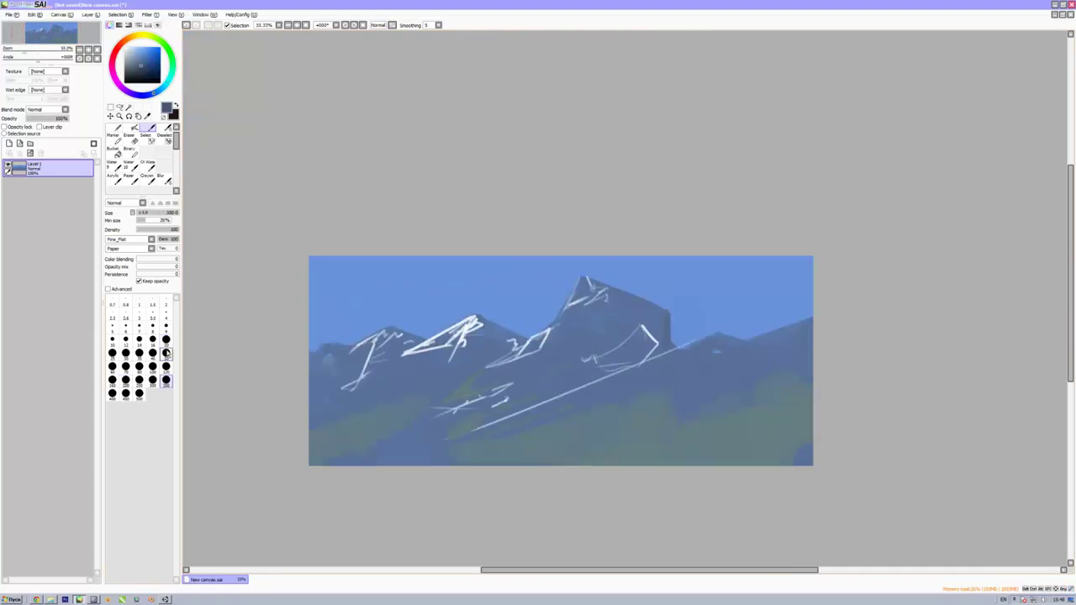
{"action": "left_click_drag", "start_coordinate": [486, 326], "coordinate": [419, 404]}
{"action": "mouse_move", "coordinate": [614, 286]}
{"action": "left_mouse_down"}
{"action": "mouse_move", "coordinate": [669, 328]}
{"action": "mouse_move", "coordinate": [706, 459]}
{"action": "left_mouse_up"}
Paint near-white snow caps on the central, middle, right and left peaks with a size 20 brush.
{"action": "left_click_drag", "start_coordinate": [664, 357], "coordinate": [715, 336]}
{"action": "left_click", "coordinate": [165, 340]}
{"action": "left_click", "coordinate": [139, 53]}
{"action": "left_click", "coordinate": [127, 47]}
{"action": "left_click_drag", "start_coordinate": [599, 362], "coordinate": [656, 338]}
{"action": "left_click_drag", "start_coordinate": [523, 353], "coordinate": [551, 327]}
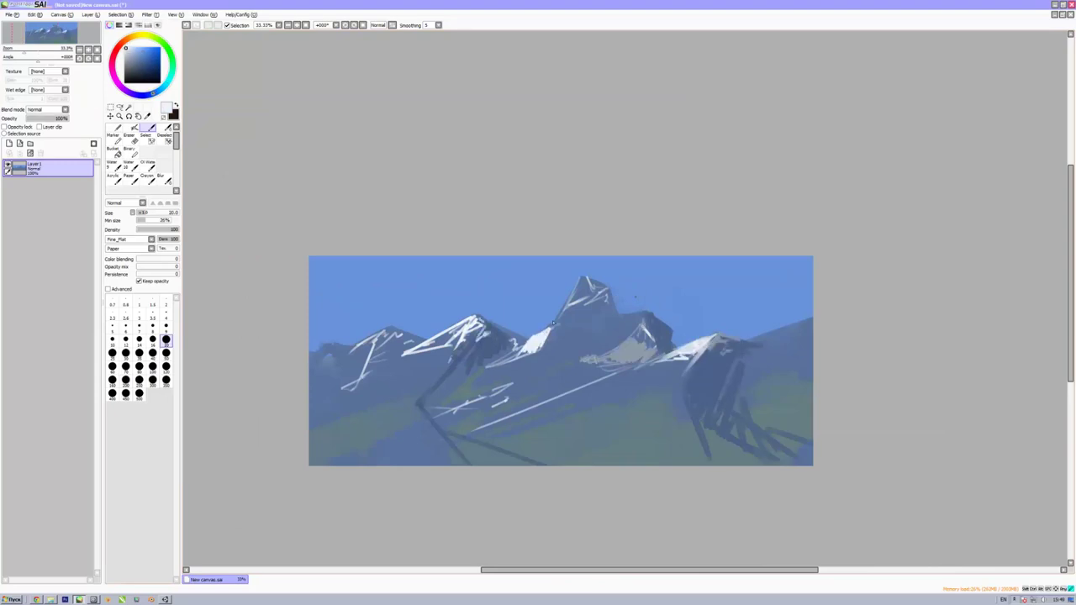
{"action": "left_click_drag", "start_coordinate": [587, 278], "coordinate": [545, 346]}
{"action": "mouse_move", "coordinate": [349, 362]}
{"action": "left_mouse_down"}
{"action": "mouse_move", "coordinate": [466, 323]}
{"action": "mouse_move", "coordinate": [433, 353]}
{"action": "left_mouse_up"}
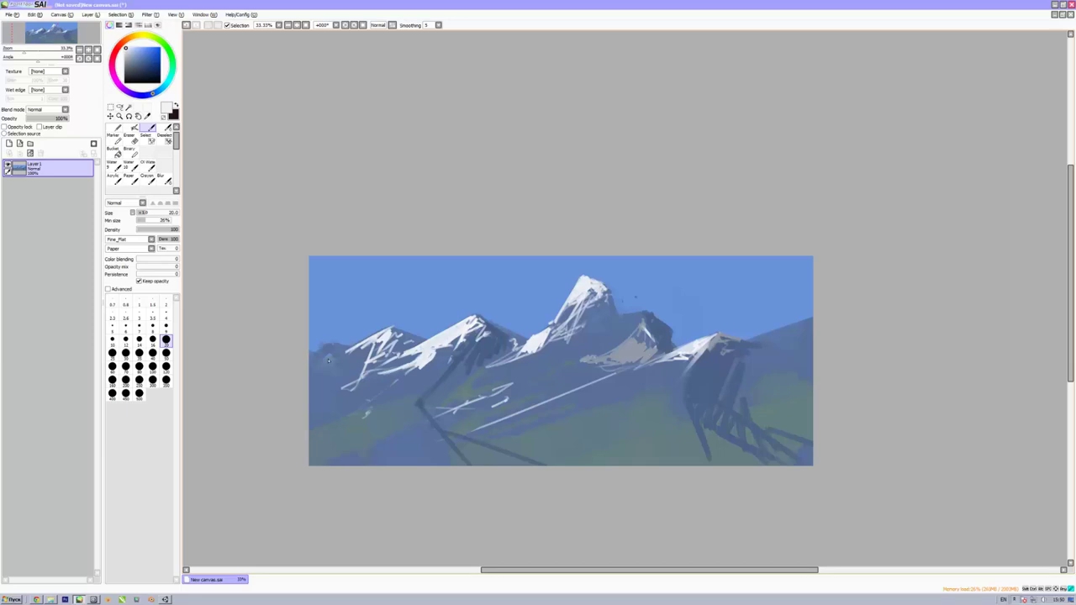
Add dark green-grey foreground strokes across the lower half.
{"action": "left_click_drag", "start_coordinate": [311, 366], "coordinate": [332, 345]}
{"action": "left_click", "coordinate": [152, 365]}
{"action": "left_click_drag", "start_coordinate": [466, 361], "coordinate": [424, 420]}
{"action": "left_click_drag", "start_coordinate": [791, 353], "coordinate": [773, 454]}
{"action": "left_click_drag", "start_coordinate": [672, 395], "coordinate": [651, 458]}
Layer dark green-grey and bluish strokes over the lower half and lower left.
{"action": "left_click_drag", "start_coordinate": [429, 417], "coordinate": [672, 429]}
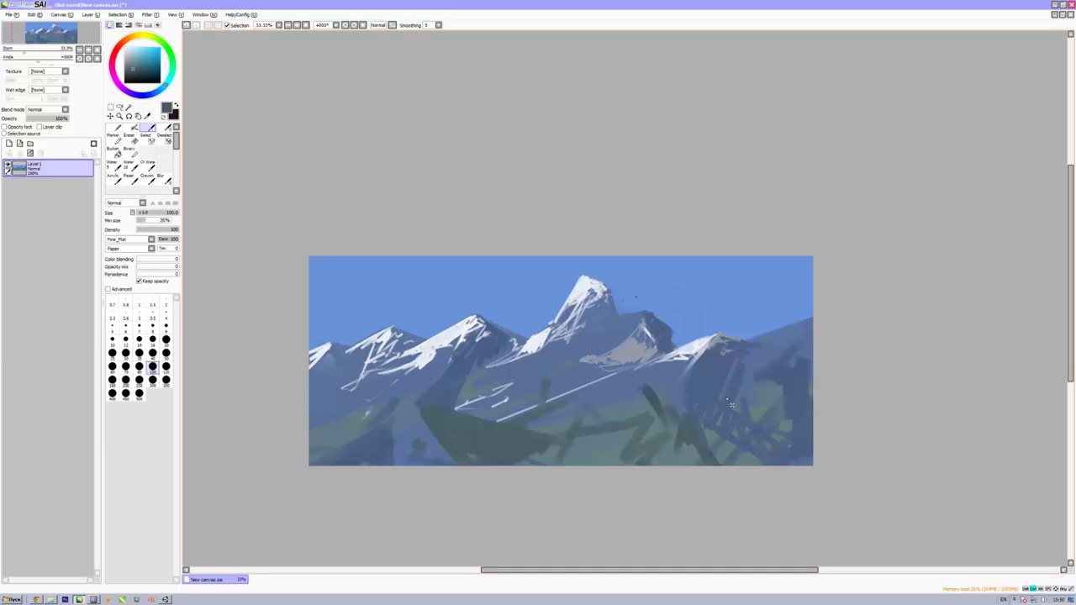
{"action": "left_click_drag", "start_coordinate": [453, 386], "coordinate": [576, 425]}
{"action": "left_click_drag", "start_coordinate": [395, 421], "coordinate": [403, 454]}
{"action": "left_click_drag", "start_coordinate": [332, 391], "coordinate": [316, 438]}
{"action": "left_click_drag", "start_coordinate": [631, 408], "coordinate": [690, 462]}
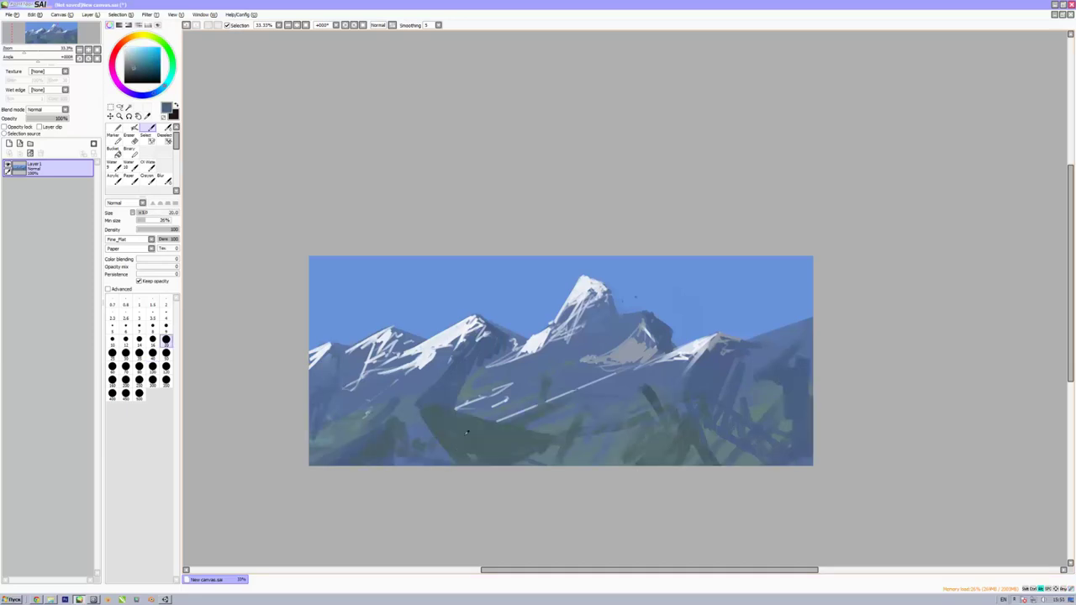
{"action": "mouse_move", "coordinate": [446, 395]}
{"action": "left_mouse_down"}
{"action": "mouse_move", "coordinate": [420, 463]}
{"action": "mouse_move", "coordinate": [366, 412]}
{"action": "left_mouse_up"}
Add light blue-grey strokes on the left and middle mountains with a size 40 brush.
{"action": "left_click", "coordinate": [152, 353]}
{"action": "left_click_drag", "start_coordinate": [382, 336], "coordinate": [315, 395]}
{"action": "left_click_drag", "start_coordinate": [639, 315], "coordinate": [522, 386]}
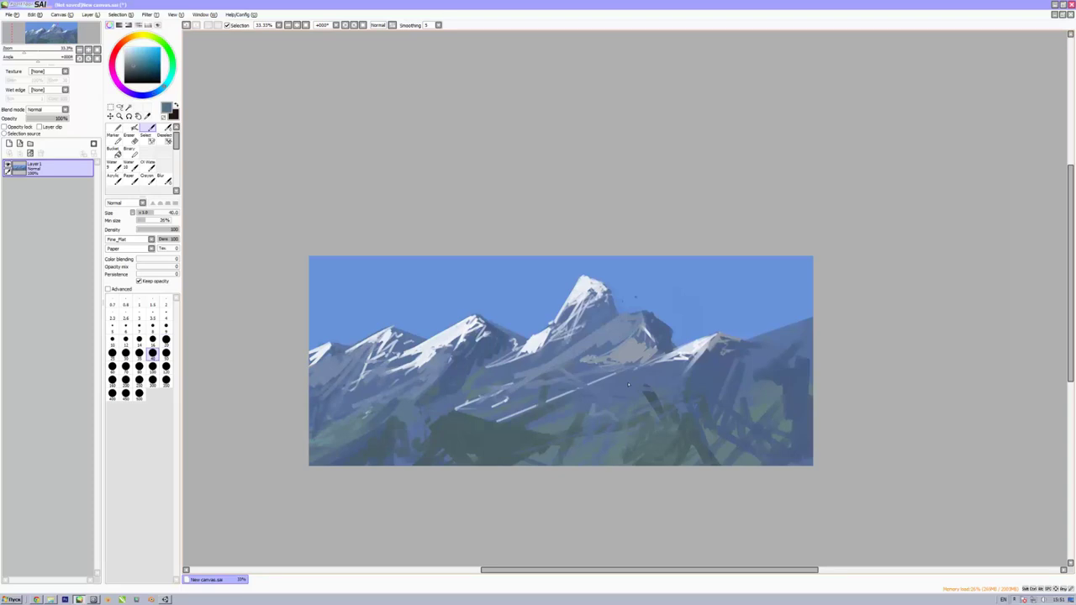
{"action": "left_click_drag", "start_coordinate": [139, 68], "coordinate": [126, 49]}
Paint near-white snow on the slopes, below the central peak and along the ridges with size 20.
{"action": "left_click", "coordinate": [166, 339]}
{"action": "left_click_drag", "start_coordinate": [677, 357], "coordinate": [601, 399]}
{"action": "left_click_drag", "start_coordinate": [483, 349], "coordinate": [554, 363]}
{"action": "left_click_drag", "start_coordinate": [595, 311], "coordinate": [578, 336]}
{"action": "left_click_drag", "start_coordinate": [483, 345], "coordinate": [524, 337]}
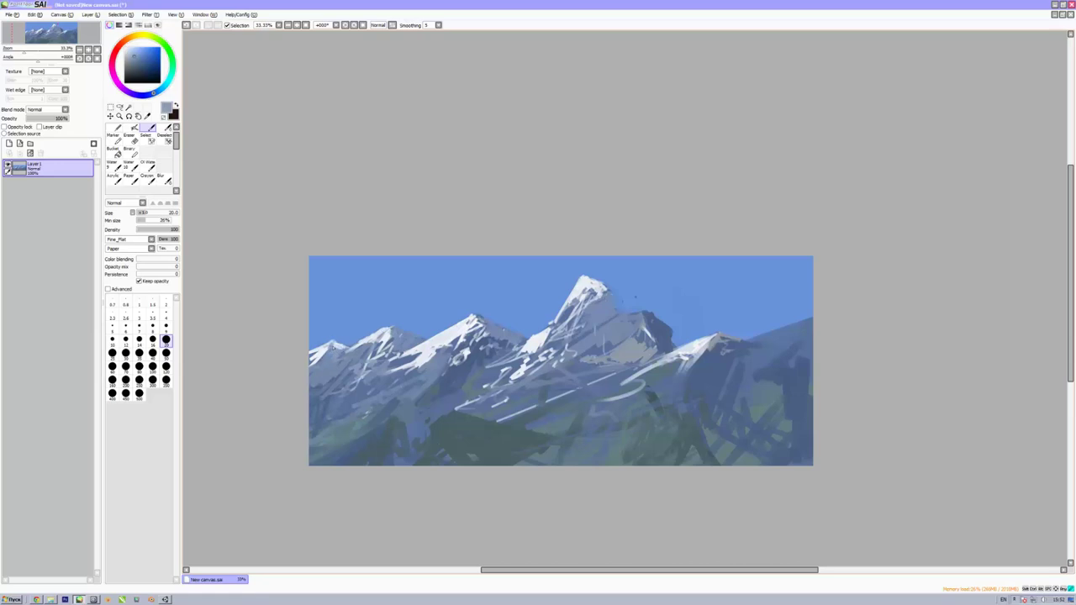
{"action": "left_click_drag", "start_coordinate": [379, 392], "coordinate": [365, 403]}
{"action": "left_click_drag", "start_coordinate": [454, 352], "coordinate": [423, 386]}
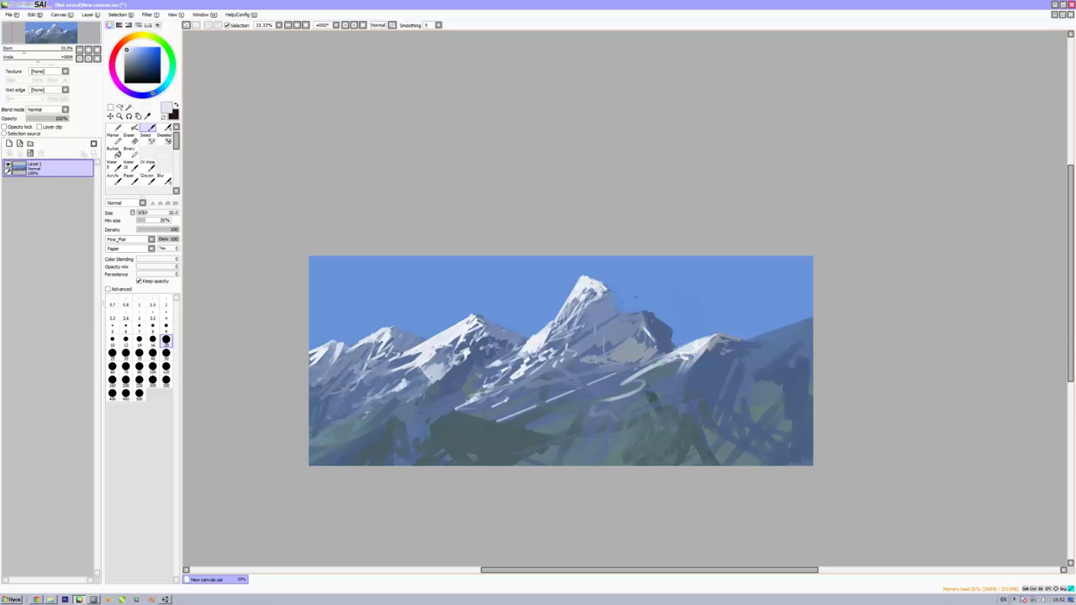
Add sampled light strokes near the central peak and a teal-green band across the lower-left foreground.
{"action": "left_click", "coordinate": [607, 298], "text": "alt"}
{"action": "mouse_move", "coordinate": [636, 328]}
{"action": "left_mouse_down"}
{"action": "mouse_move", "coordinate": [648, 346]}
{"action": "mouse_move", "coordinate": [565, 397]}
{"action": "left_mouse_up"}
{"action": "left_click_drag", "start_coordinate": [412, 461], "coordinate": [491, 420]}
{"action": "mouse_move", "coordinate": [362, 464]}
{"action": "left_mouse_down"}
{"action": "mouse_move", "coordinate": [553, 408]}
{"action": "mouse_move", "coordinate": [486, 461]}
{"action": "left_mouse_up"}
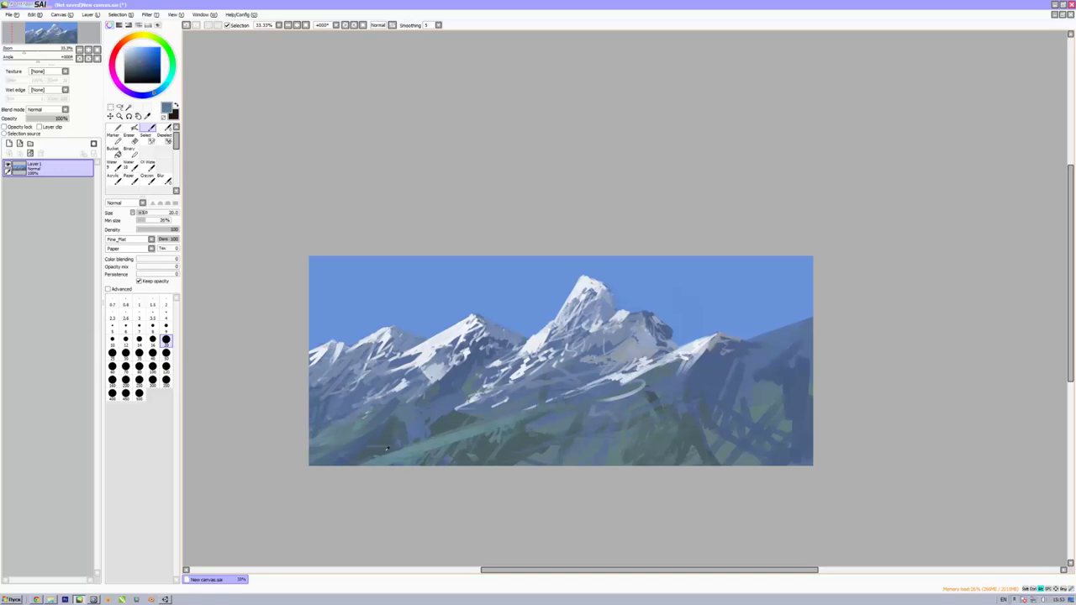
{"action": "left_click", "coordinate": [387, 450], "text": "alt"}
{"action": "left_click_drag", "start_coordinate": [458, 396], "coordinate": [439, 413]}
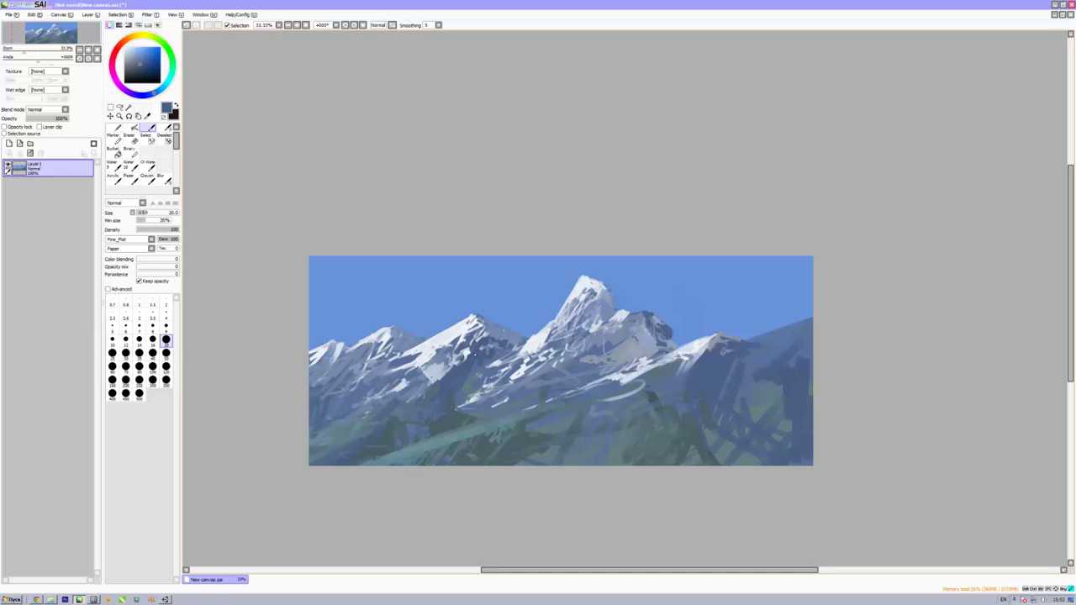
Add near-white on the left mountain edge and grey-blue strokes on the slopes and foreground.
{"action": "left_click", "coordinate": [346, 361], "text": "alt"}
{"action": "left_click_drag", "start_coordinate": [331, 351], "coordinate": [322, 370]}
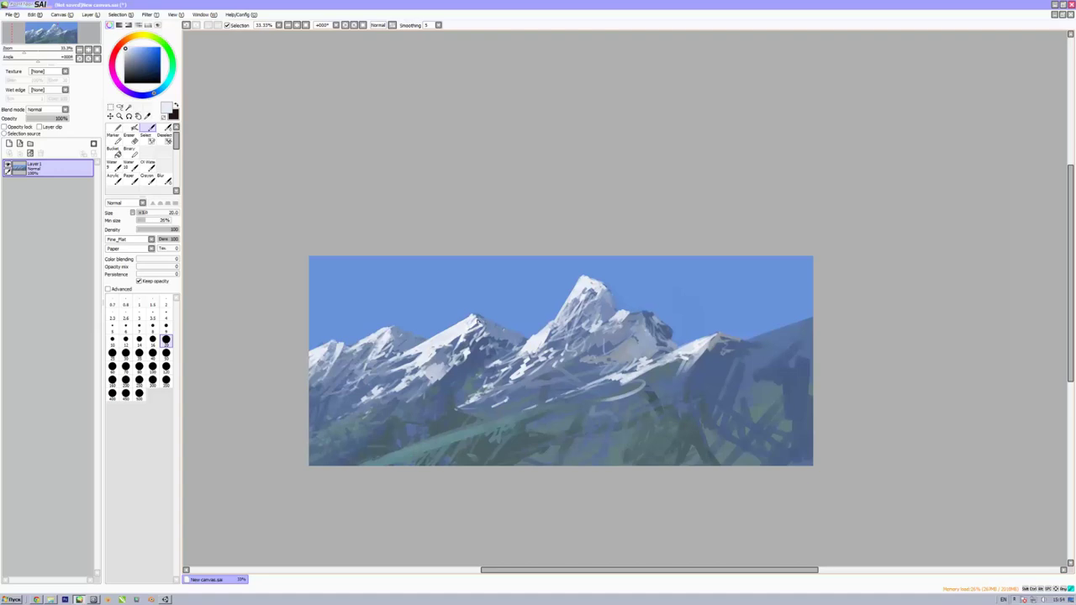
{"action": "left_click_drag", "start_coordinate": [471, 360], "coordinate": [491, 347]}
{"action": "left_click_drag", "start_coordinate": [594, 396], "coordinate": [689, 360]}
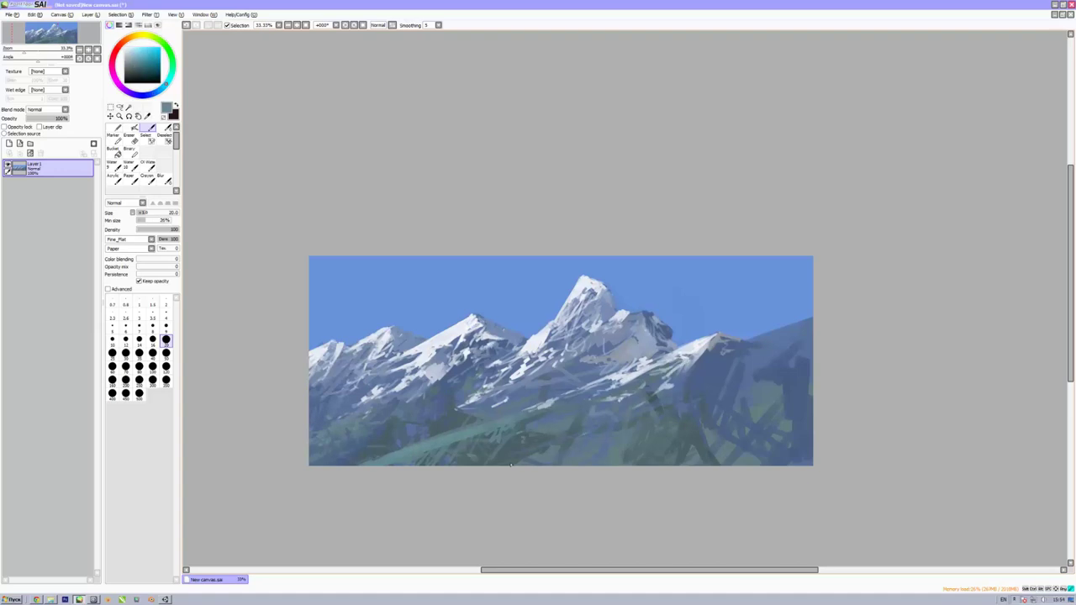
{"action": "left_click_drag", "start_coordinate": [521, 421], "coordinate": [542, 398]}
Shade the right mountain with dark blue strokes using a larger brush.
{"action": "left_click", "coordinate": [757, 387], "text": "alt"}
{"action": "left_click_drag", "start_coordinate": [778, 383], "coordinate": [740, 416]}
{"action": "key", "text": "bracketright"}
{"action": "key", "text": "bracketright"}
{"action": "key", "text": "bracketright"}
{"action": "left_click_drag", "start_coordinate": [748, 353], "coordinate": [715, 454]}
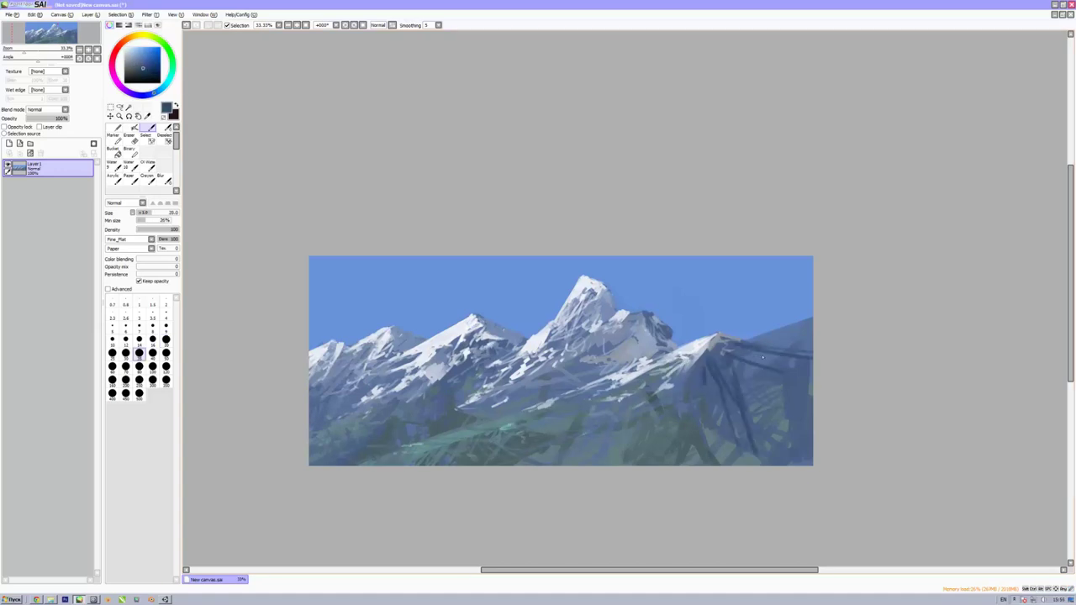
{"action": "mouse_move", "coordinate": [781, 361]}
{"action": "left_mouse_down"}
{"action": "mouse_move", "coordinate": [721, 450]}
{"action": "mouse_move", "coordinate": [702, 408]}
{"action": "left_mouse_up"}
{"action": "left_click_drag", "start_coordinate": [735, 454], "coordinate": [807, 437]}
Paint a white snowy ridge at the top right.
{"action": "left_click_drag", "start_coordinate": [807, 370], "coordinate": [740, 345]}
{"action": "left_click", "coordinate": [719, 336], "text": "alt"}
{"action": "mouse_move", "coordinate": [748, 344]}
{"action": "left_mouse_down"}
{"action": "mouse_move", "coordinate": [811, 307]}
{"action": "mouse_move", "coordinate": [786, 328]}
{"action": "left_mouse_up"}
{"action": "key", "text": "bracketright"}
{"action": "key", "text": "bracketright"}
{"action": "mouse_move", "coordinate": [721, 362]}
{"action": "left_mouse_down"}
{"action": "mouse_move", "coordinate": [721, 338]}
{"action": "mouse_move", "coordinate": [710, 363]}
{"action": "left_mouse_up"}
Darken the canvas bottom, then set light grey with a size 14 brush.
{"action": "scroll", "coordinate": [800, 295], "scroll_direction": "down", "scroll_amount": 1}
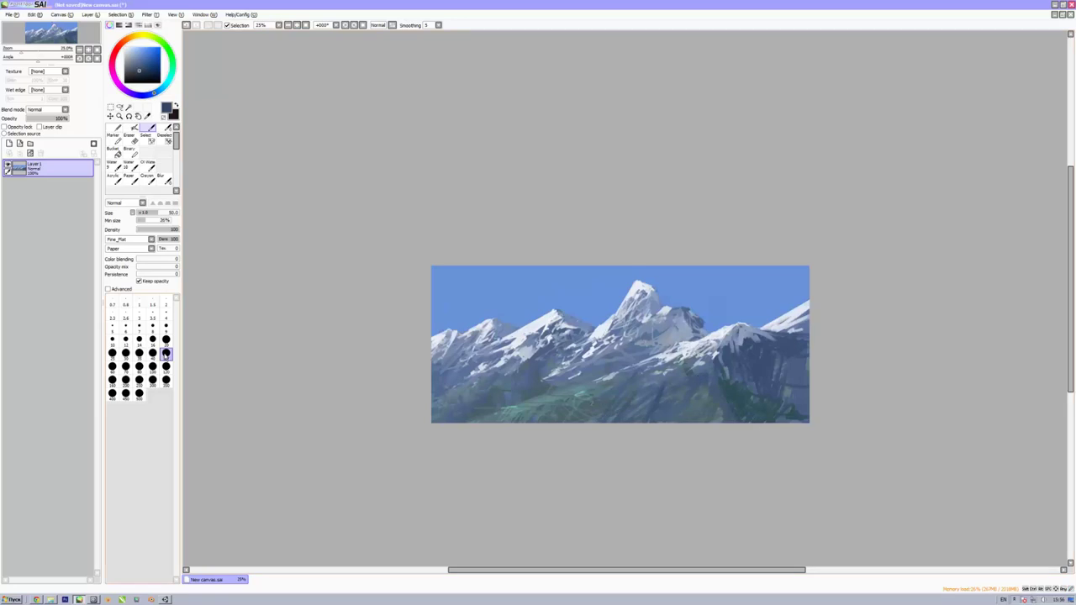
{"action": "left_click_drag", "start_coordinate": [648, 408], "coordinate": [513, 419]}
{"action": "left_click", "coordinate": [689, 403], "text": "alt"}
{"action": "left_click", "coordinate": [165, 318]}
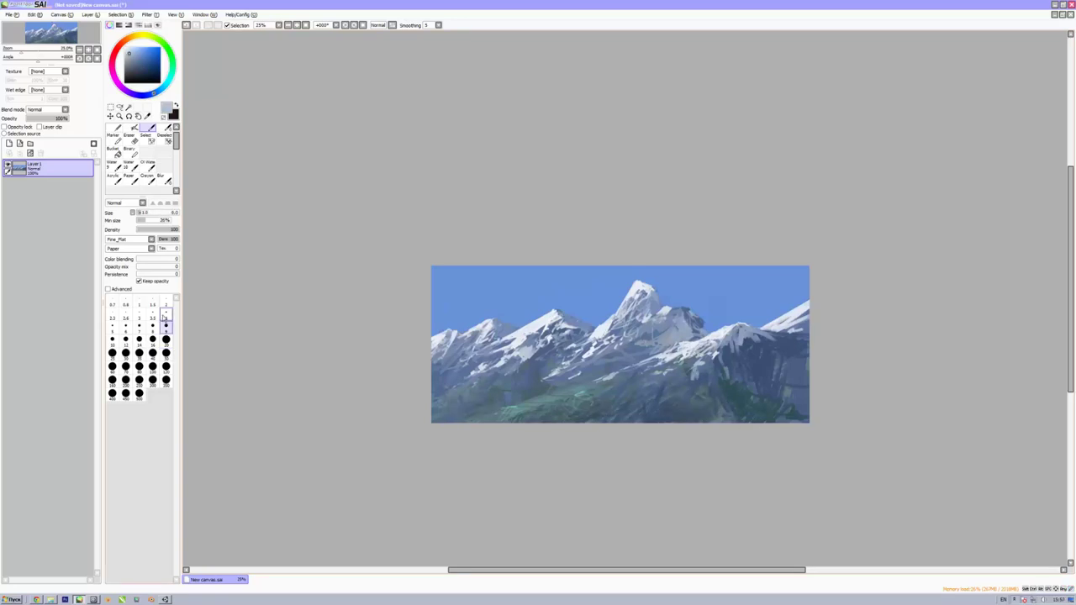
{"action": "key", "text": "bracketright"}
{"action": "key", "text": "bracketright"}
{"action": "key", "text": "bracketright"}
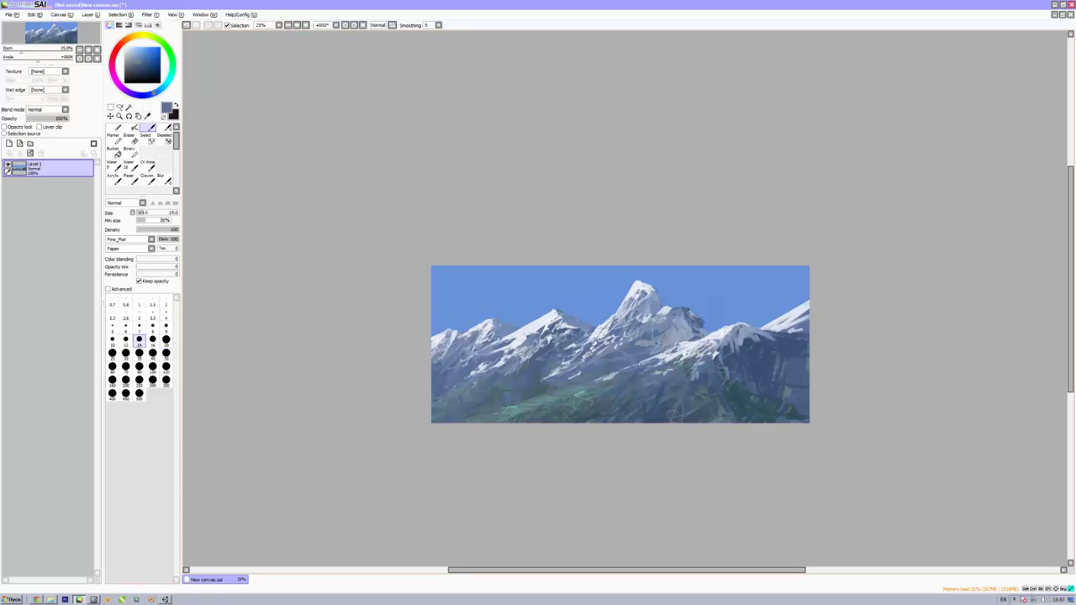
Add light detail strokes on the peaks, central peak and ridge.
{"action": "scroll", "coordinate": [624, 299], "scroll_direction": "up", "scroll_amount": 2}
{"action": "left_click_drag", "start_coordinate": [647, 286], "coordinate": [664, 313]}
{"action": "left_click_drag", "start_coordinate": [588, 353], "coordinate": [664, 383]}
{"action": "left_click_drag", "start_coordinate": [732, 395], "coordinate": [782, 412]}
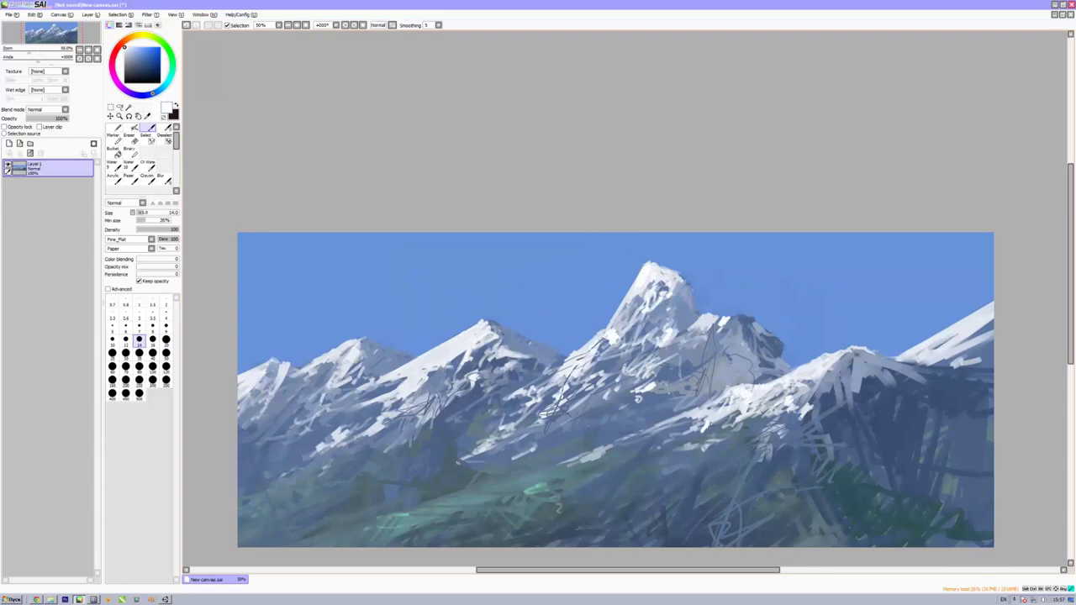
{"action": "left_click_drag", "start_coordinate": [637, 399], "coordinate": [749, 297]}
Add lighter grey-blue strokes on the snowy right ridge and pick another grey-blue.
{"action": "scroll", "coordinate": [570, 357], "scroll_direction": "down", "scroll_amount": 1}
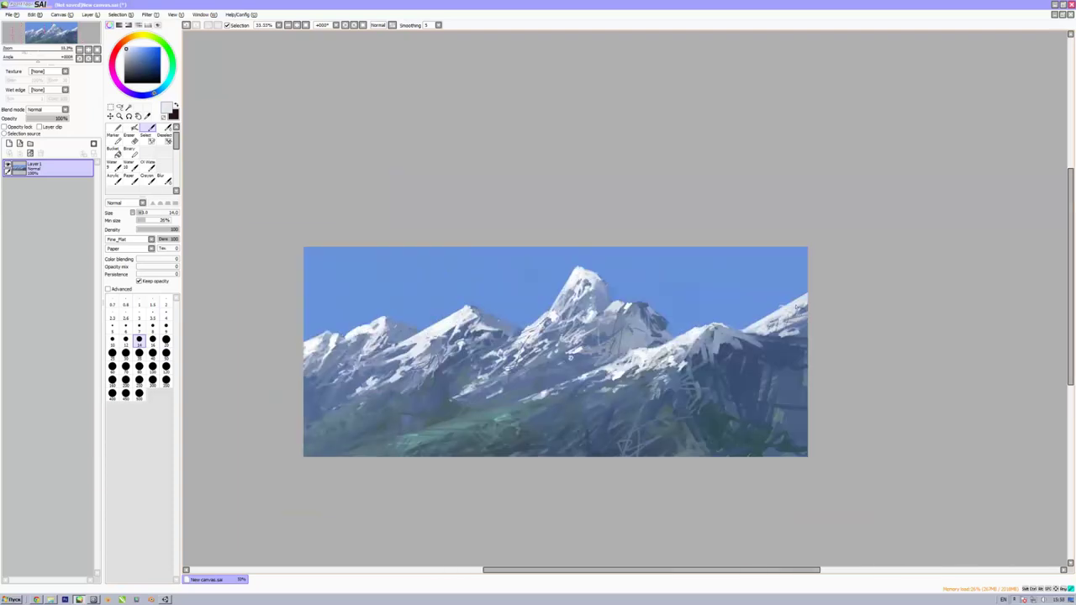
{"action": "left_click", "coordinate": [772, 418], "text": "alt"}
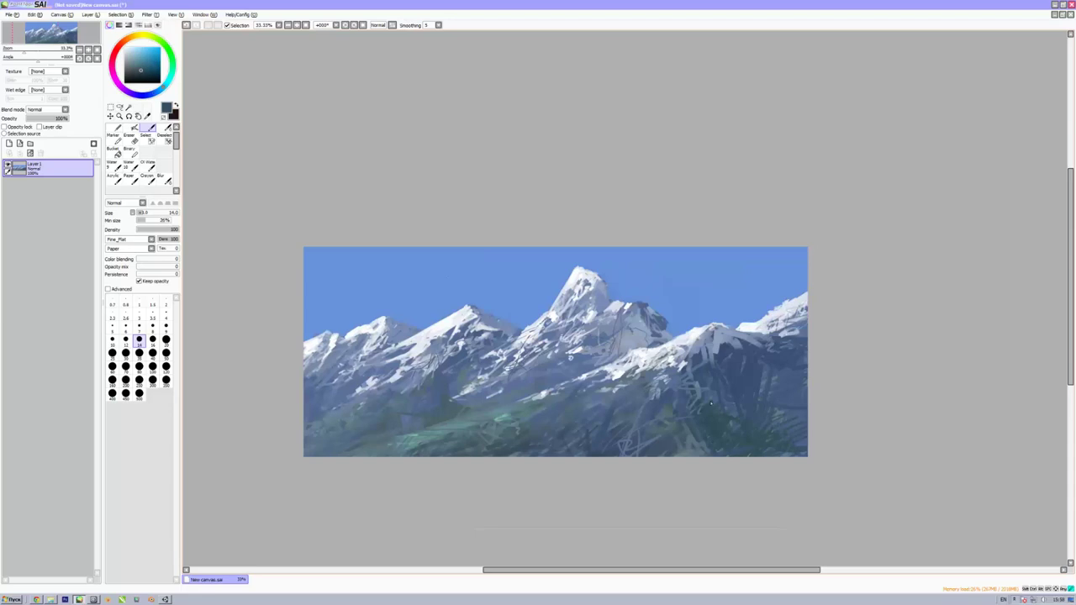
{"action": "left_click_drag", "start_coordinate": [744, 366], "coordinate": [726, 328]}
{"action": "scroll", "coordinate": [570, 357], "scroll_direction": "down", "scroll_amount": 1}
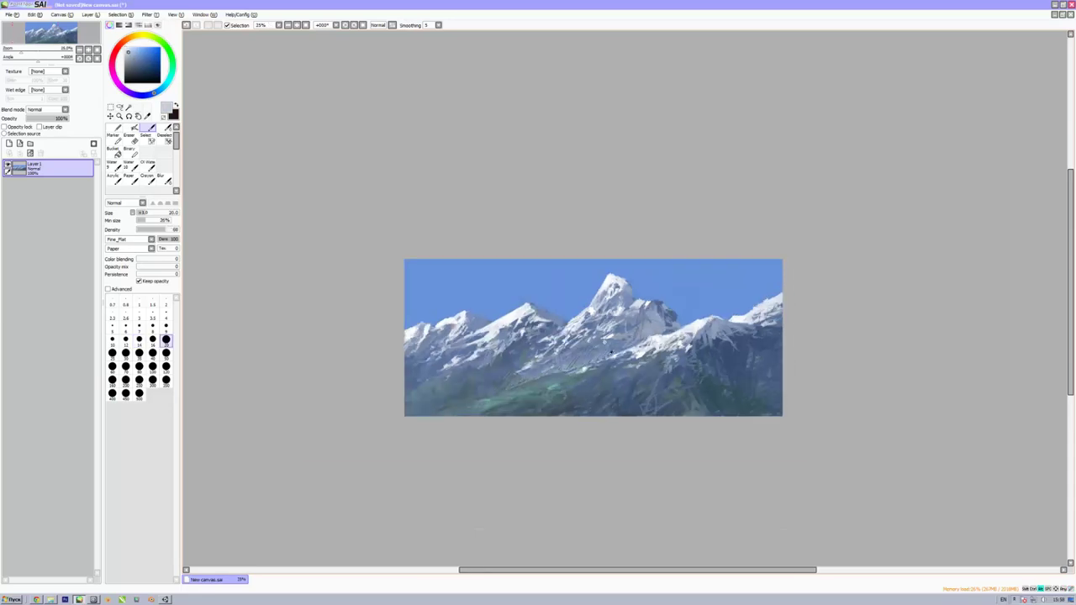
{"action": "left_click", "coordinate": [519, 314], "text": "alt"}
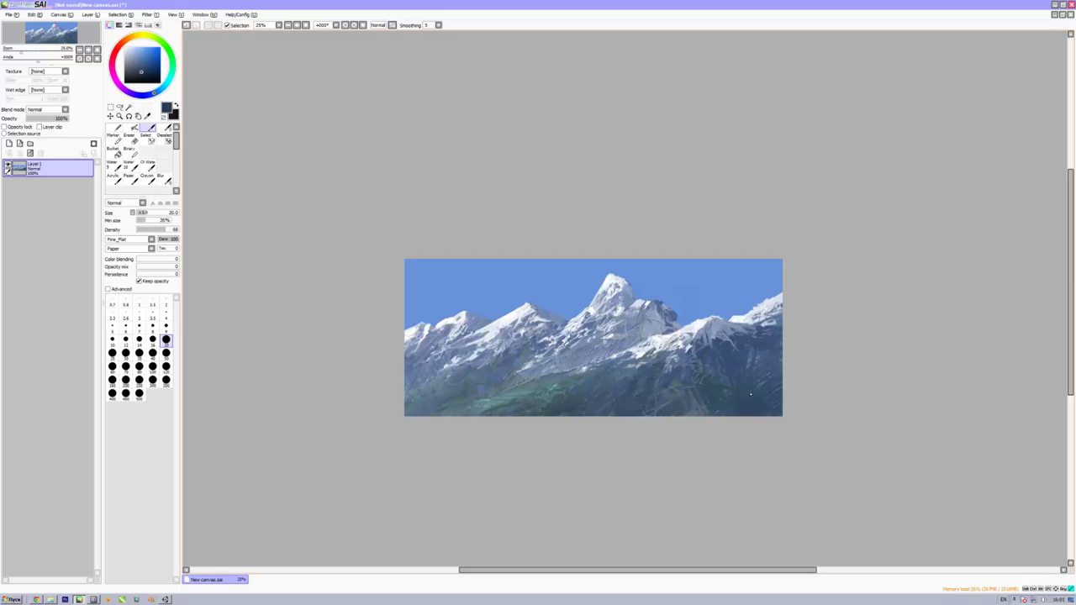
Sample new paint colours, including the sky blue and snow white.
{"action": "scroll", "coordinate": [492, 428], "scroll_direction": "up", "scroll_amount": 2}
{"action": "left_click", "coordinate": [425, 376], "text": "alt"}
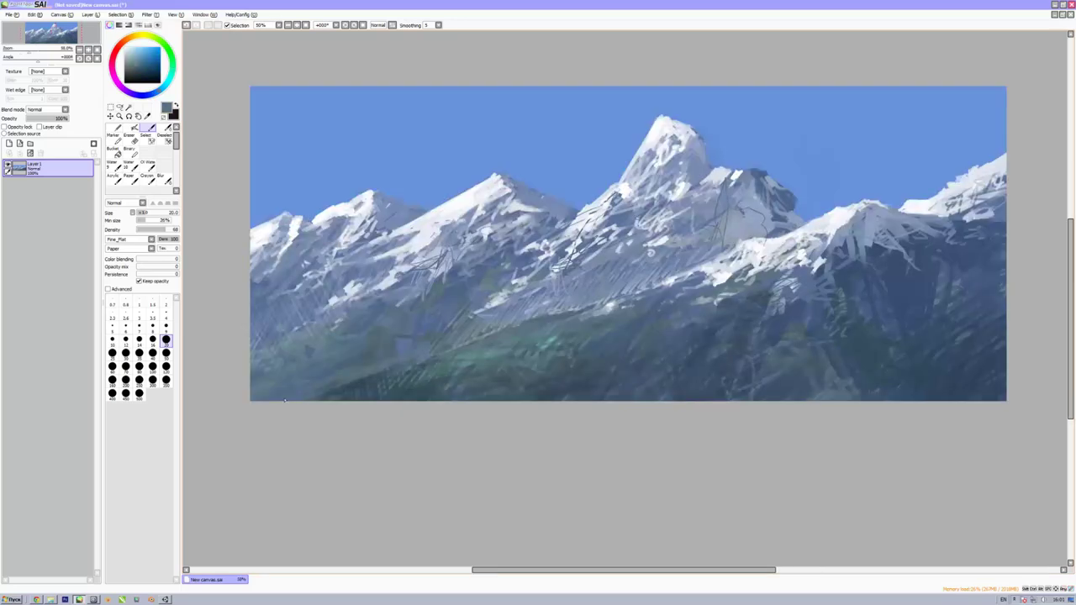
{"action": "scroll", "coordinate": [338, 367], "scroll_direction": "down", "scroll_amount": 2}
{"action": "left_click", "coordinate": [462, 308], "text": "alt"}
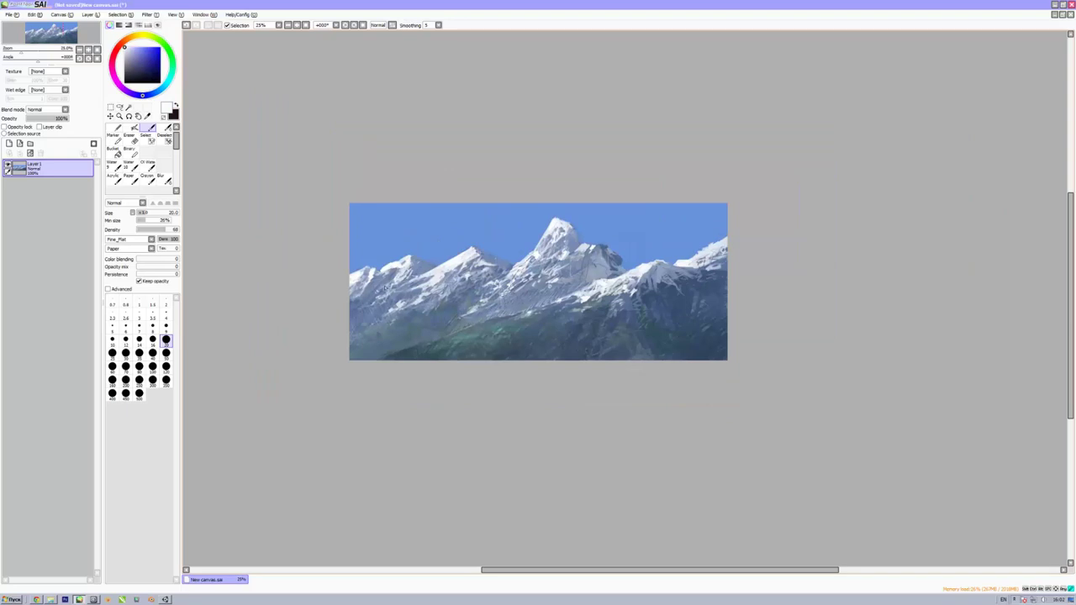
{"action": "scroll", "coordinate": [533, 278], "scroll_direction": "up", "scroll_amount": 1}
{"action": "left_click", "coordinate": [577, 226], "text": "alt"}
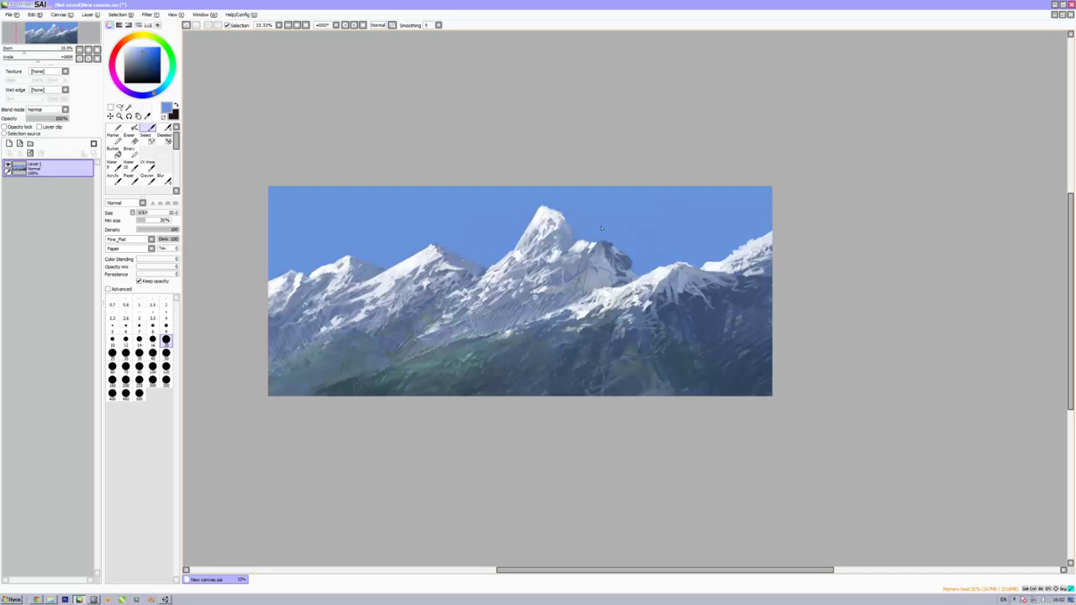
{"action": "scroll", "coordinate": [602, 227], "scroll_direction": "up", "scroll_amount": 1}
{"action": "left_click", "coordinate": [666, 312], "text": "alt"}
{"action": "scroll", "coordinate": [666, 312], "scroll_direction": "up", "scroll_amount": 1}
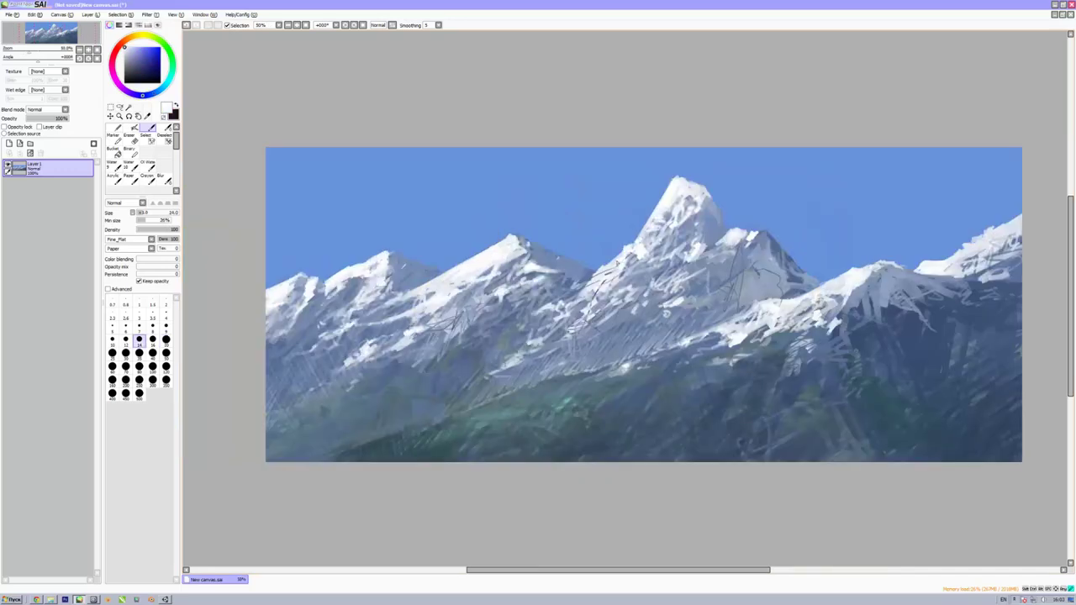
Paint across the central snowy slopes, then swap to dark red and enlarge the brush toward 100.
{"action": "left_click_drag", "start_coordinate": [664, 362], "coordinate": [535, 422]}
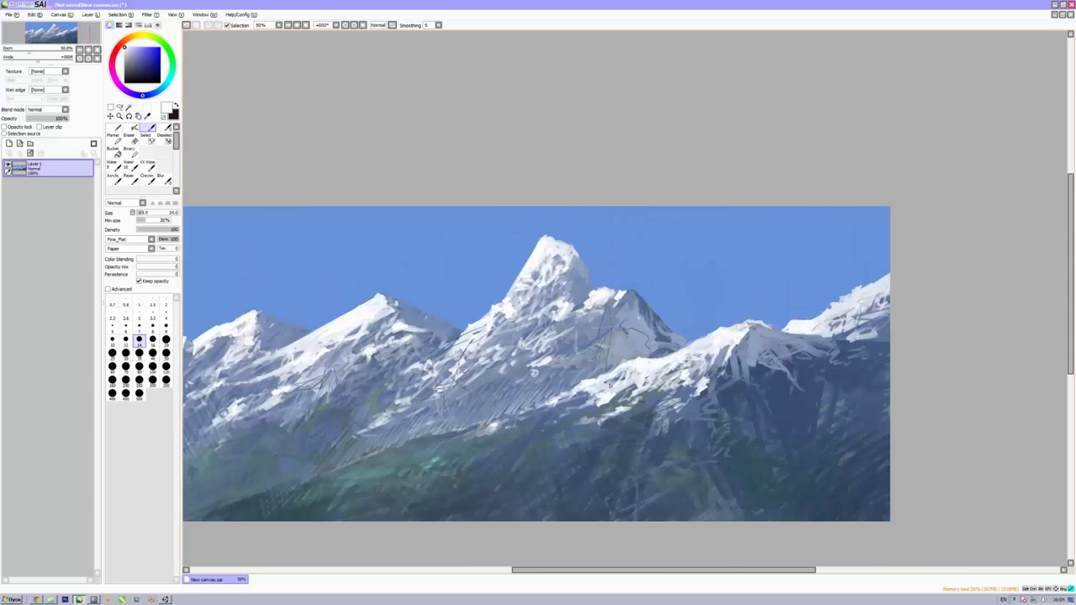
{"action": "scroll", "coordinate": [610, 386], "scroll_direction": "down", "scroll_amount": 2}
{"action": "key", "text": "bracketright"}
{"action": "key", "text": "bracketright"}
{"action": "key", "text": "bracketright"}
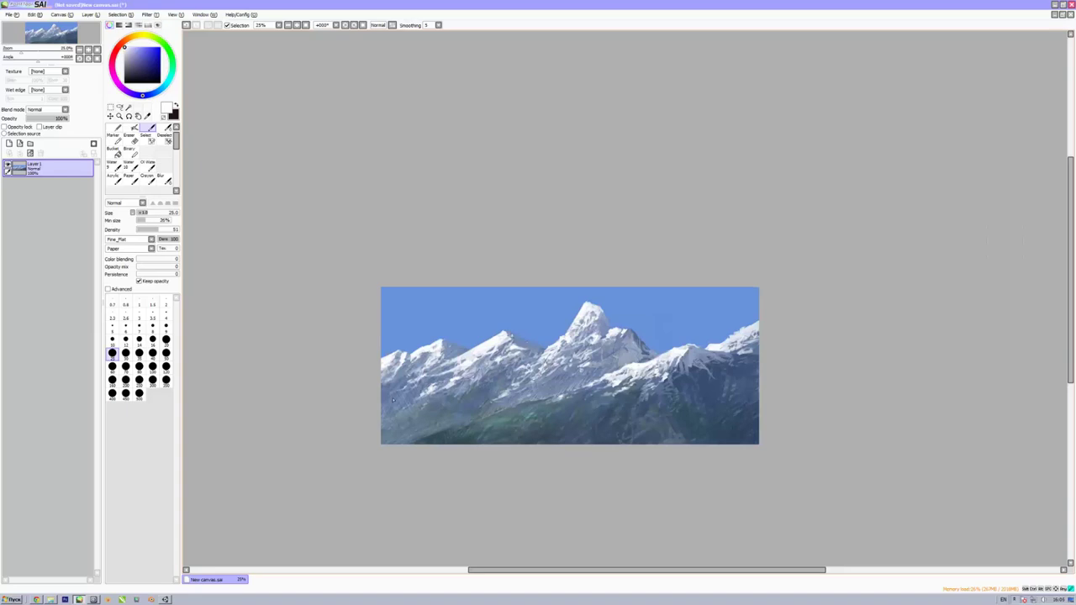
{"action": "key", "text": "x"}
{"action": "key", "text": "bracketright"}
{"action": "key", "text": "bracketright"}
{"action": "key", "text": "bracketright"}
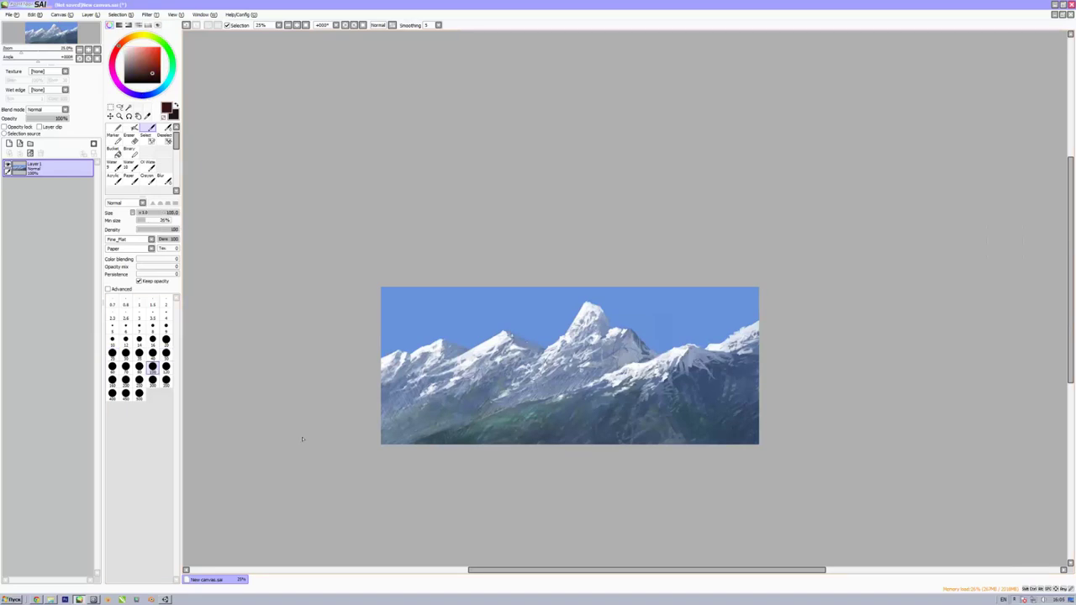
{"action": "scroll", "coordinate": [741, 287], "scroll_direction": "up", "scroll_amount": 1}
Block in a dark red rock mass on the right and a zigzag column over the left mountains.
{"action": "mouse_move", "coordinate": [580, 286]}
{"action": "left_mouse_down"}
{"action": "mouse_move", "coordinate": [709, 324]}
{"action": "mouse_move", "coordinate": [748, 496]}
{"action": "mouse_move", "coordinate": [694, 277]}
{"action": "left_mouse_up"}
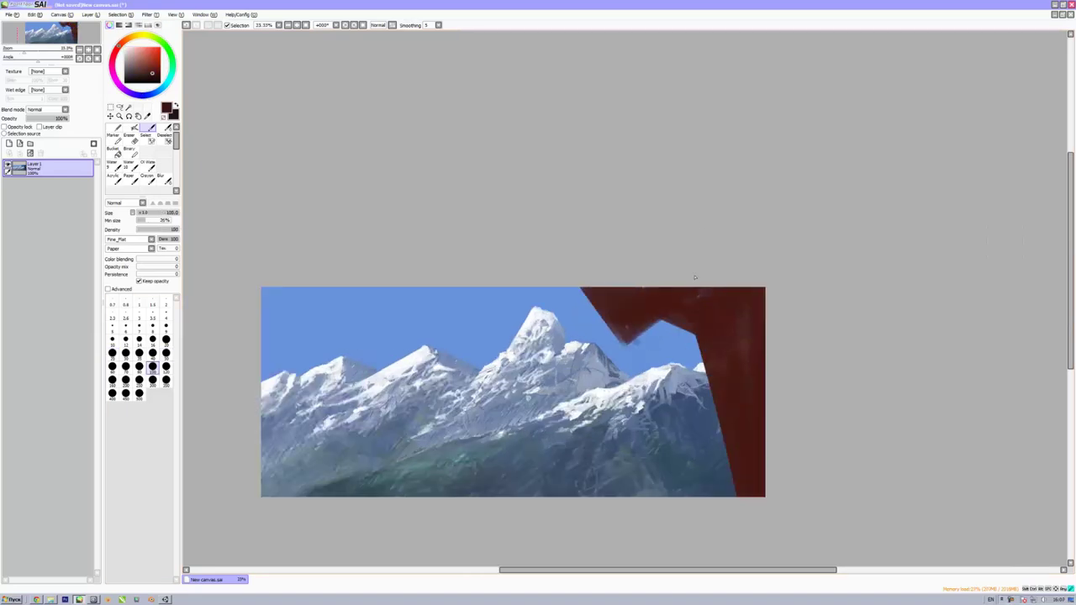
{"action": "mouse_move", "coordinate": [339, 286]}
{"action": "left_mouse_down"}
{"action": "mouse_move", "coordinate": [384, 496]}
{"action": "mouse_move", "coordinate": [395, 433]}
{"action": "left_mouse_up"}
{"action": "left_click_drag", "start_coordinate": [402, 370], "coordinate": [369, 471]}
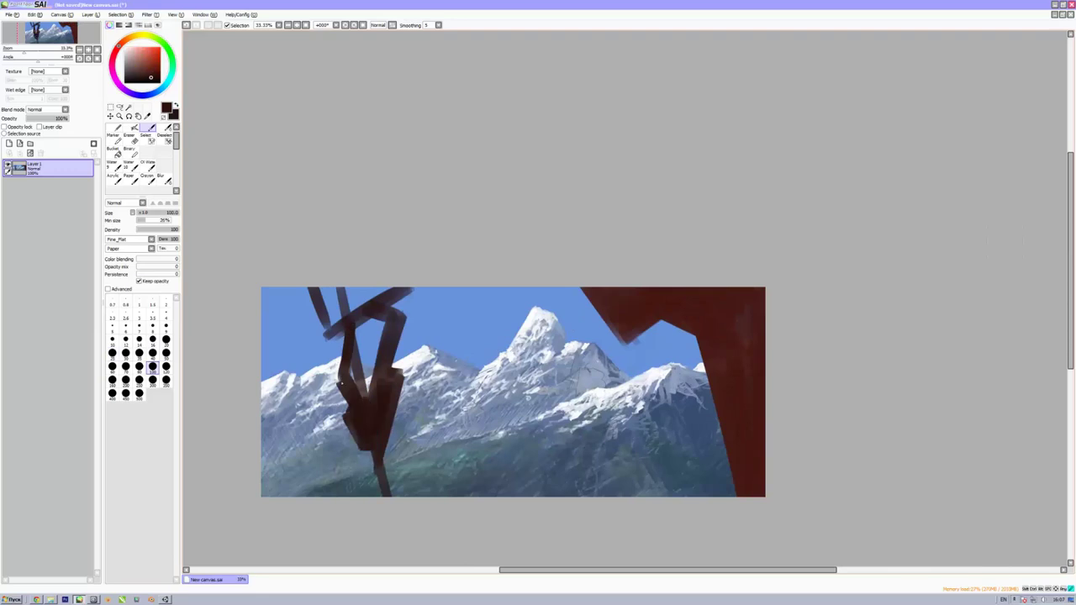
{"action": "mouse_move", "coordinate": [311, 290]}
{"action": "left_mouse_down"}
{"action": "mouse_move", "coordinate": [402, 323]}
{"action": "mouse_move", "coordinate": [320, 492]}
{"action": "mouse_move", "coordinate": [401, 370]}
{"action": "left_mouse_up"}
{"action": "mouse_move", "coordinate": [445, 416]}
{"action": "left_mouse_down"}
{"action": "mouse_move", "coordinate": [382, 492]}
{"action": "mouse_move", "coordinate": [442, 411]}
{"action": "left_mouse_up"}
{"action": "left_click_drag", "start_coordinate": [278, 331], "coordinate": [320, 404]}
Thicken the central column and upper rock block with dark red strokes.
{"action": "scroll", "coordinate": [319, 404], "scroll_direction": "up", "scroll_amount": 3}
{"action": "left_click_drag", "start_coordinate": [403, 160], "coordinate": [504, 239]}
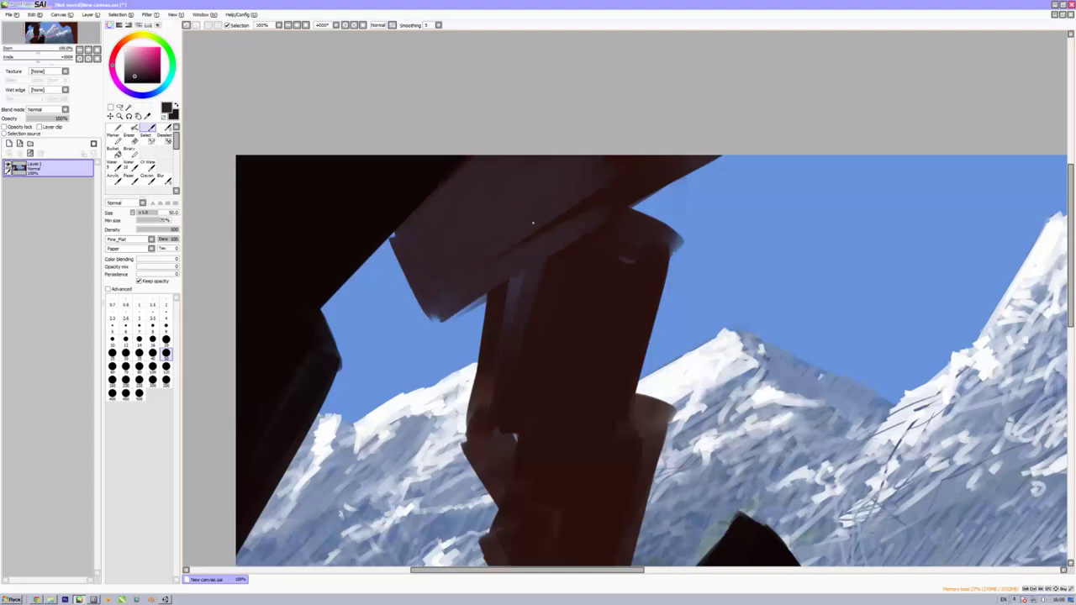
{"action": "left_click_drag", "start_coordinate": [605, 160], "coordinate": [497, 314]}
{"action": "scroll", "coordinate": [497, 314], "scroll_direction": "down", "scroll_amount": 2}
{"action": "mouse_move", "coordinate": [530, 167]}
{"action": "left_mouse_down"}
{"action": "mouse_move", "coordinate": [579, 196]}
{"action": "mouse_move", "coordinate": [622, 345]}
{"action": "mouse_move", "coordinate": [479, 504]}
{"action": "left_mouse_up"}
{"action": "scroll", "coordinate": [565, 353], "scroll_direction": "down", "scroll_amount": 2}
Light the column's edges and lower face with tan.
{"action": "mouse_move", "coordinate": [521, 336]}
{"action": "left_mouse_down"}
{"action": "mouse_move", "coordinate": [471, 429]}
{"action": "mouse_move", "coordinate": [496, 425]}
{"action": "left_mouse_up"}
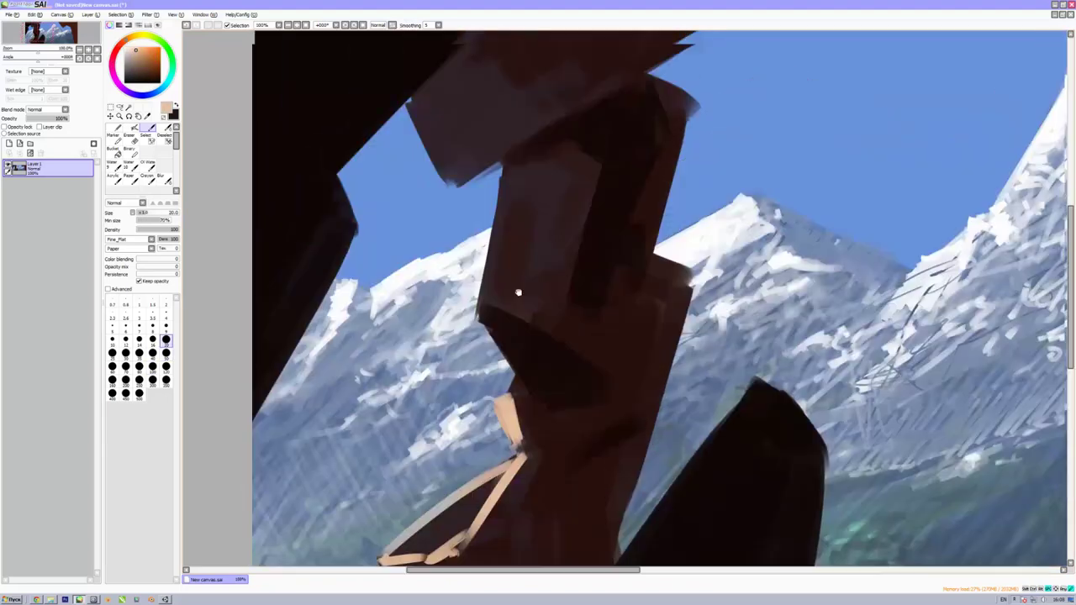
{"action": "scroll", "coordinate": [516, 291], "scroll_direction": "up", "scroll_amount": 1}
{"action": "left_click_drag", "start_coordinate": [429, 113], "coordinate": [458, 214]}
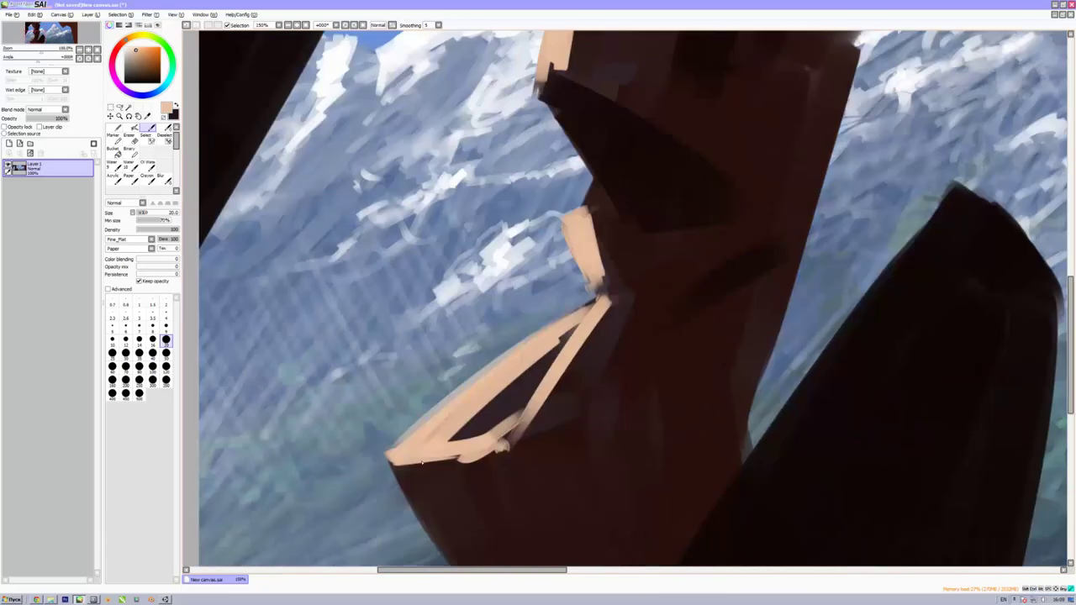
{"action": "left_click_drag", "start_coordinate": [438, 505], "coordinate": [538, 404]}
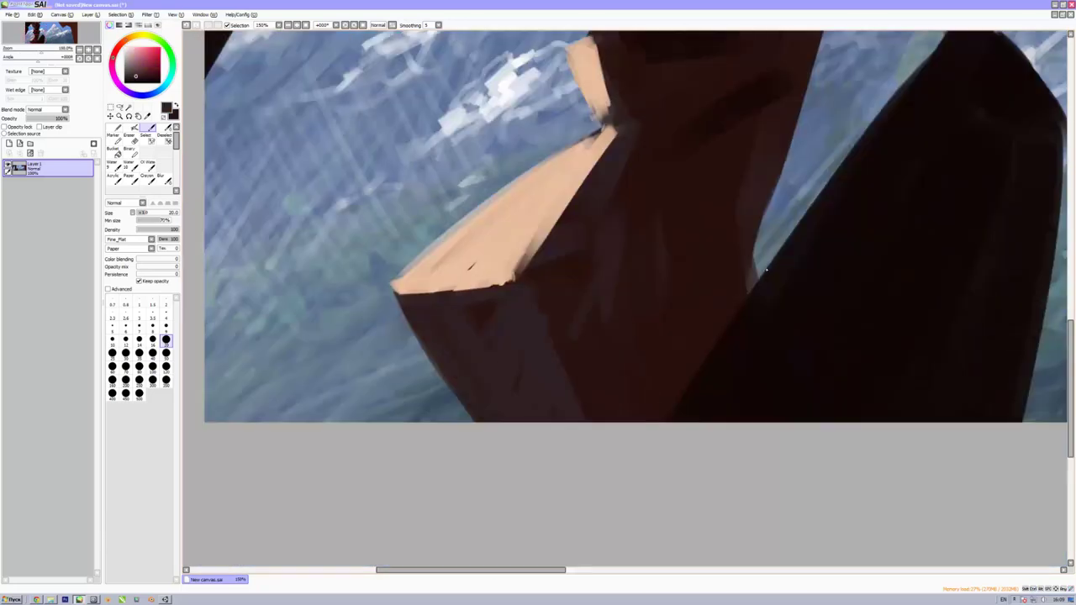
Shade and reshape the column's right edge with dark brown strokes.
{"action": "left_click", "coordinate": [676, 316], "text": "alt"}
{"action": "scroll", "coordinate": [676, 316], "scroll_direction": "up", "scroll_amount": 2}
{"action": "left_click_drag", "start_coordinate": [454, 361], "coordinate": [471, 488]}
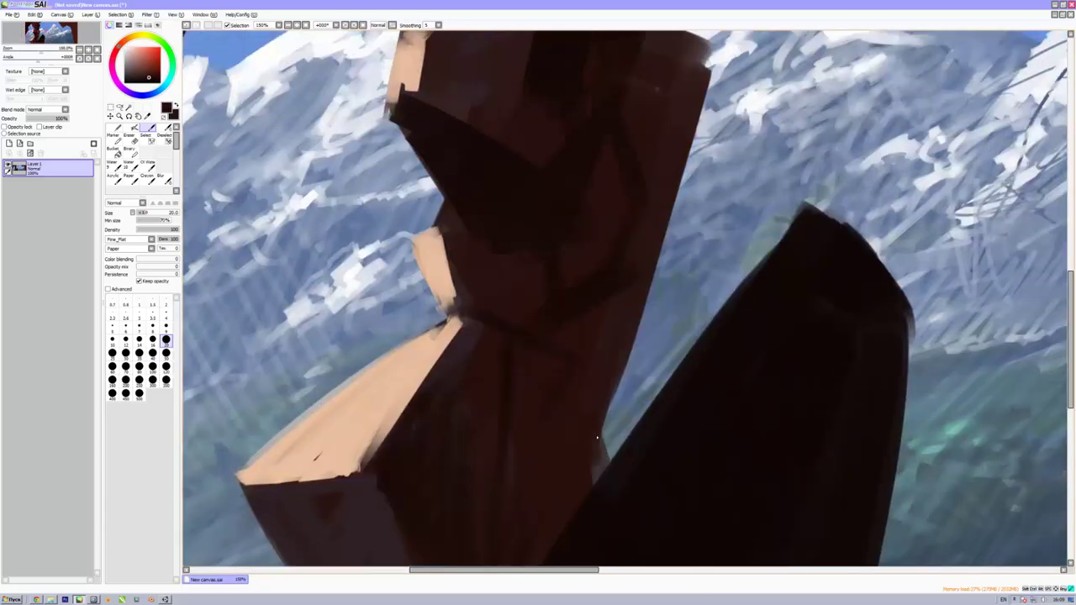
{"action": "left_click_drag", "start_coordinate": [622, 302], "coordinate": [672, 445]}
{"action": "scroll", "coordinate": [528, 336], "scroll_direction": "down", "scroll_amount": 2}
{"action": "mouse_move", "coordinate": [572, 311]}
{"action": "left_mouse_down"}
{"action": "mouse_move", "coordinate": [554, 412]}
{"action": "mouse_move", "coordinate": [517, 479]}
{"action": "left_mouse_up"}
{"action": "left_click_drag", "start_coordinate": [546, 362], "coordinate": [500, 546]}
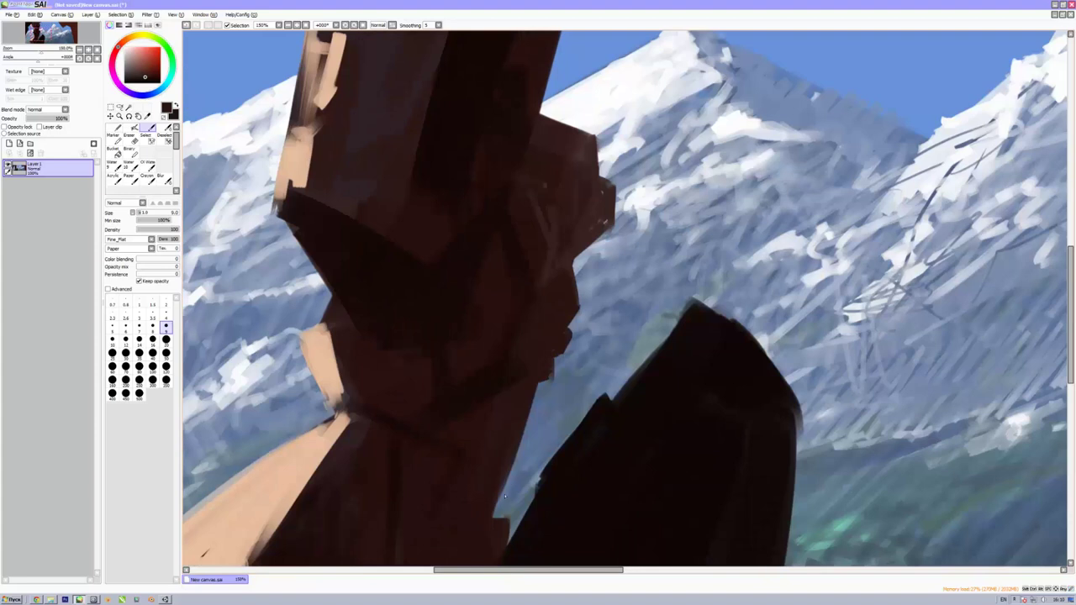
{"action": "left_click_drag", "start_coordinate": [505, 471], "coordinate": [527, 334]}
{"action": "scroll", "coordinate": [354, 326], "scroll_direction": "up", "scroll_amount": 2}
Darken the column edges with dark brown and lay lighter brown strokes down its centre.
{"action": "left_click_drag", "start_coordinate": [622, 143], "coordinate": [639, 261]}
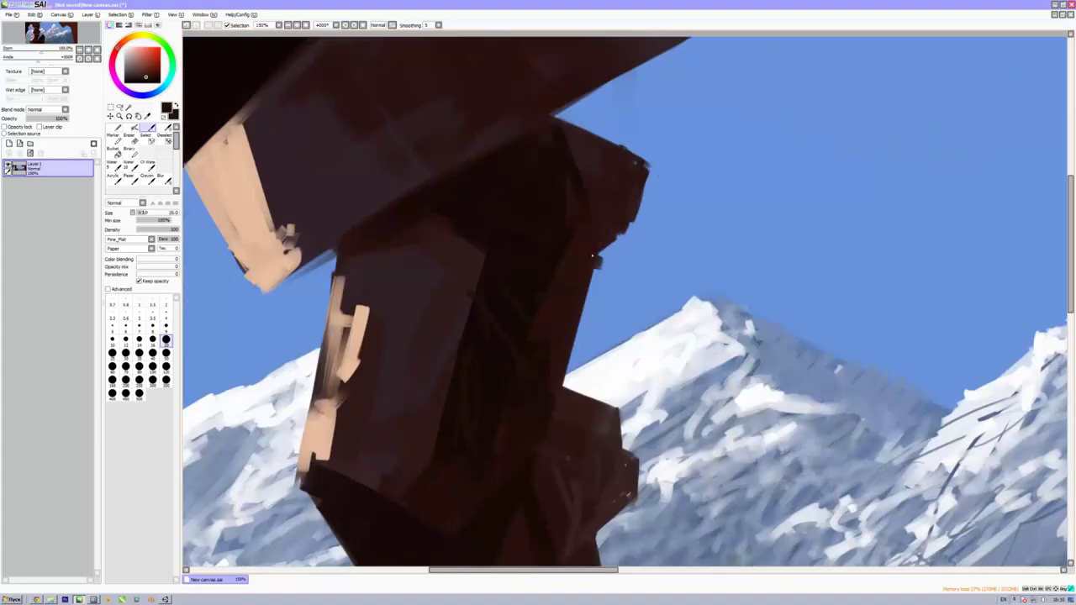
{"action": "scroll", "coordinate": [505, 336], "scroll_direction": "up", "scroll_amount": 2}
{"action": "left_click_drag", "start_coordinate": [437, 454], "coordinate": [580, 412]}
{"action": "scroll", "coordinate": [538, 336], "scroll_direction": "down", "scroll_amount": 2}
{"action": "left_click_drag", "start_coordinate": [531, 277], "coordinate": [534, 377]}
{"action": "left_click_drag", "start_coordinate": [467, 412], "coordinate": [496, 427]}
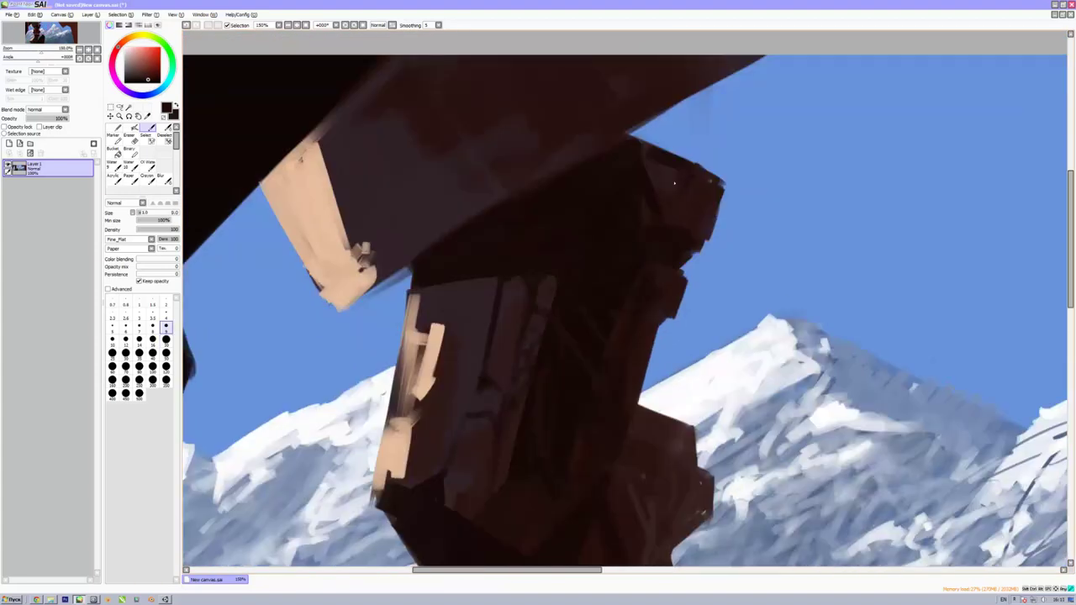
Add tan light strokes and dark cracks across the pillar's upper lit face.
{"action": "left_click_drag", "start_coordinate": [500, 303], "coordinate": [470, 429]}
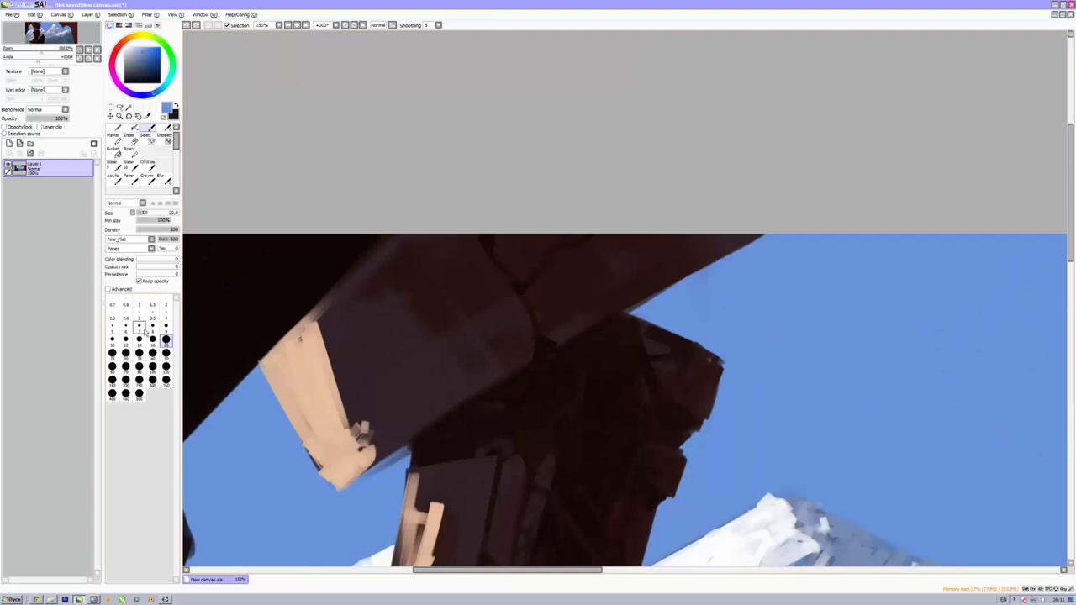
{"action": "scroll", "coordinate": [792, 372], "scroll_direction": "down", "scroll_amount": 5}
{"action": "scroll", "coordinate": [792, 371], "scroll_direction": "up", "scroll_amount": 4}
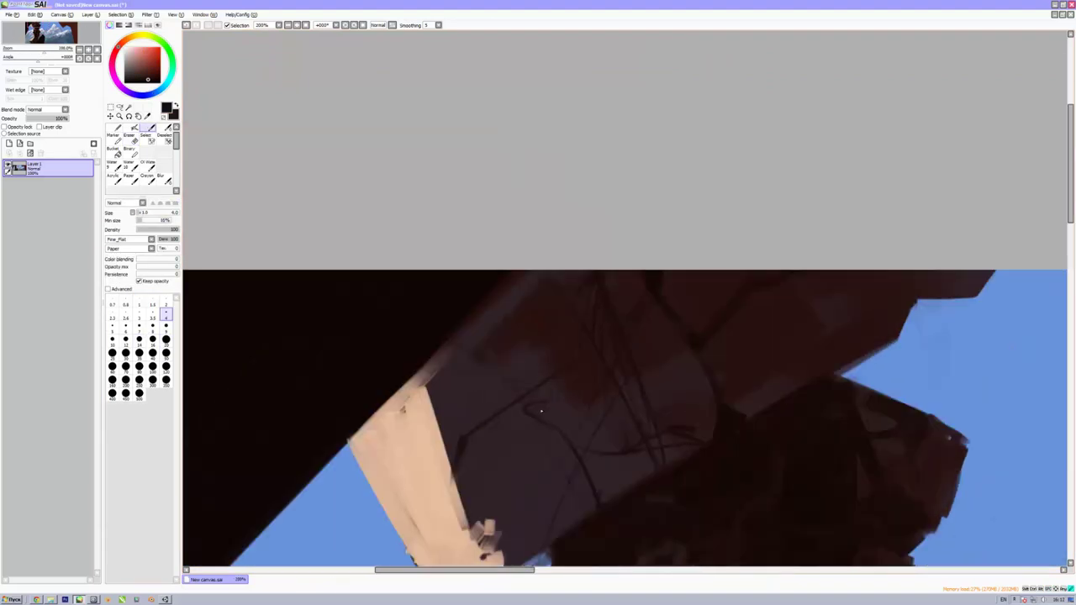
{"action": "scroll", "coordinate": [666, 271], "scroll_direction": "down", "scroll_amount": 2}
{"action": "scroll", "coordinate": [605, 378], "scroll_direction": "up", "scroll_amount": 1}
{"action": "left_click_drag", "start_coordinate": [622, 420], "coordinate": [648, 319]}
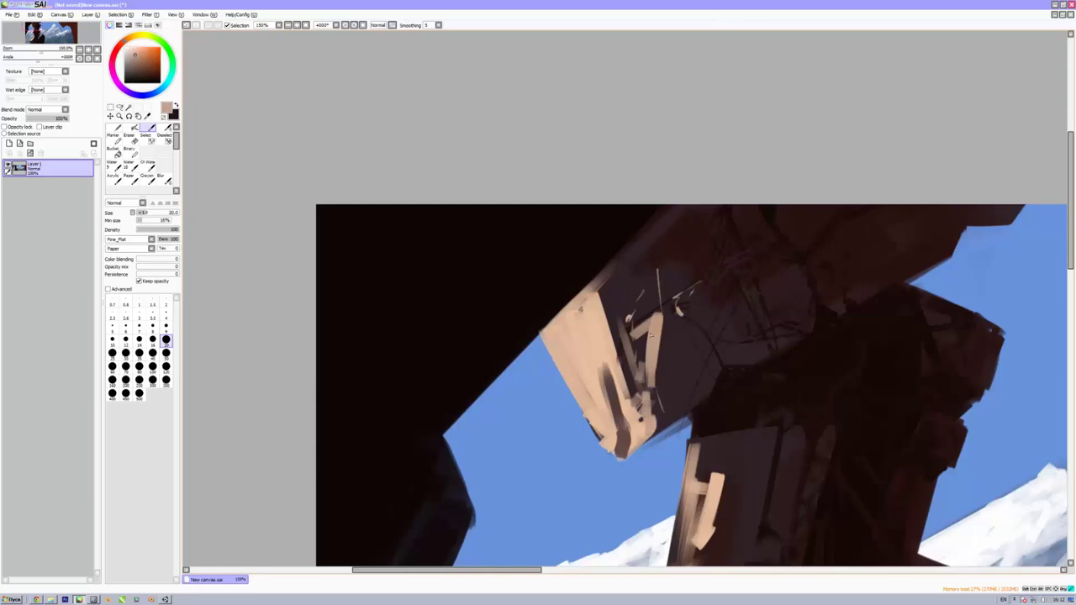
{"action": "left_click_drag", "start_coordinate": [661, 219], "coordinate": [656, 323]}
{"action": "mouse_move", "coordinate": [597, 303]}
{"action": "left_mouse_down"}
{"action": "mouse_move", "coordinate": [607, 414]}
{"action": "mouse_move", "coordinate": [597, 337]}
{"action": "mouse_move", "coordinate": [622, 400]}
{"action": "mouse_move", "coordinate": [614, 311]}
{"action": "mouse_move", "coordinate": [599, 343]}
{"action": "mouse_move", "coordinate": [613, 303]}
{"action": "left_mouse_up"}
Touch up the column's lit faces with more light strokes and dark accents, then pick dark blue.
{"action": "scroll", "coordinate": [614, 311], "scroll_direction": "down", "scroll_amount": 2}
{"action": "left_click_drag", "start_coordinate": [683, 265], "coordinate": [672, 317]}
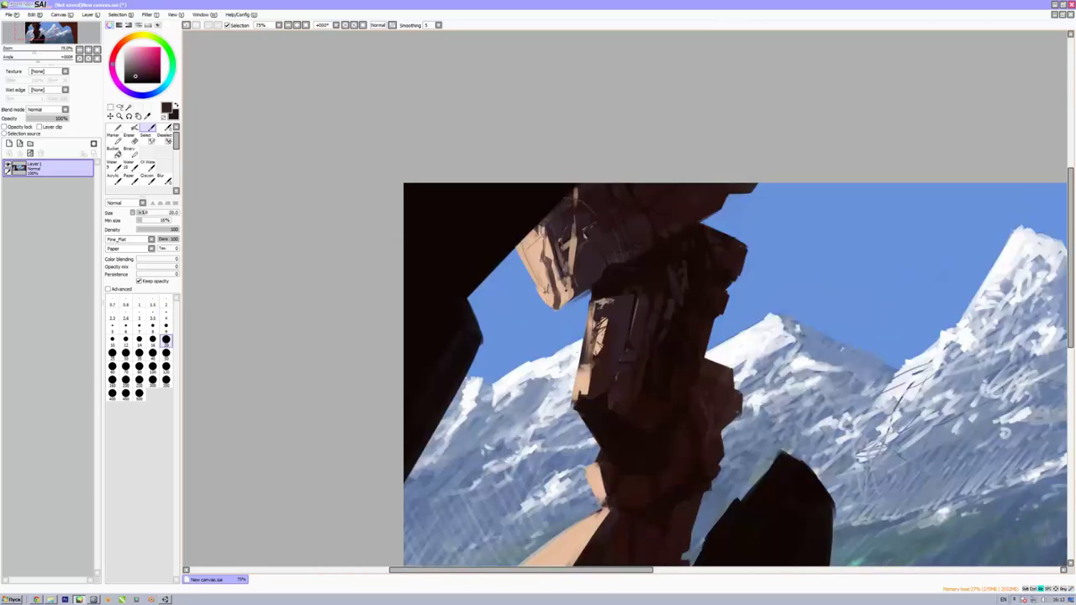
{"action": "mouse_move", "coordinate": [648, 415]}
{"action": "left_mouse_down"}
{"action": "mouse_move", "coordinate": [642, 328]}
{"action": "mouse_move", "coordinate": [616, 439]}
{"action": "left_mouse_up"}
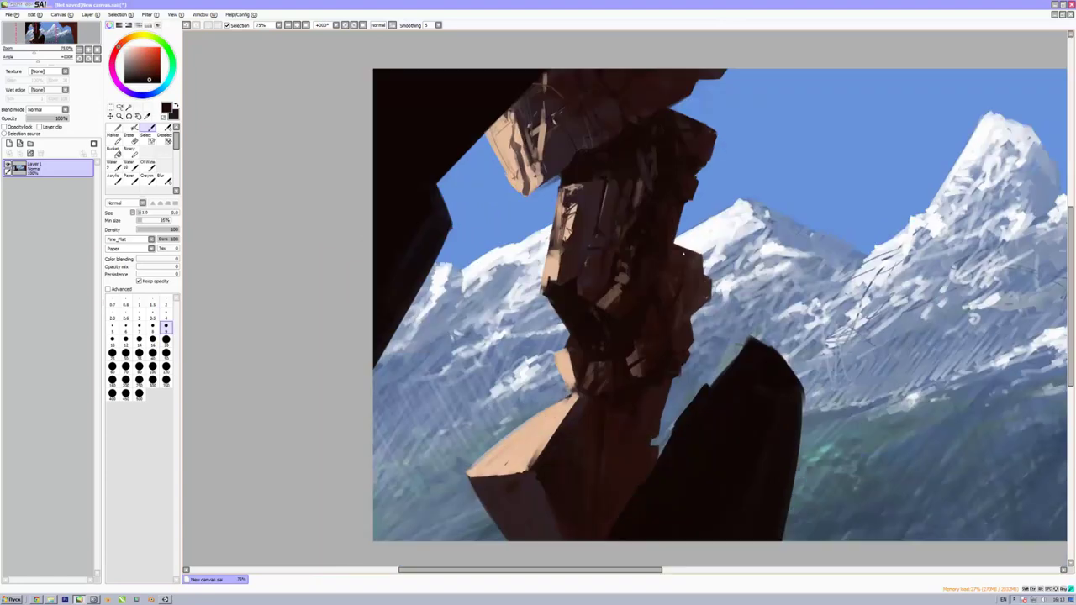
{"action": "left_click_drag", "start_coordinate": [574, 489], "coordinate": [555, 429]}
{"action": "left_click_drag", "start_coordinate": [504, 450], "coordinate": [555, 429]}
{"action": "scroll", "coordinate": [723, 395], "scroll_direction": "down", "scroll_amount": 2}
{"action": "scroll", "coordinate": [723, 395], "scroll_direction": "down", "scroll_amount": 3}
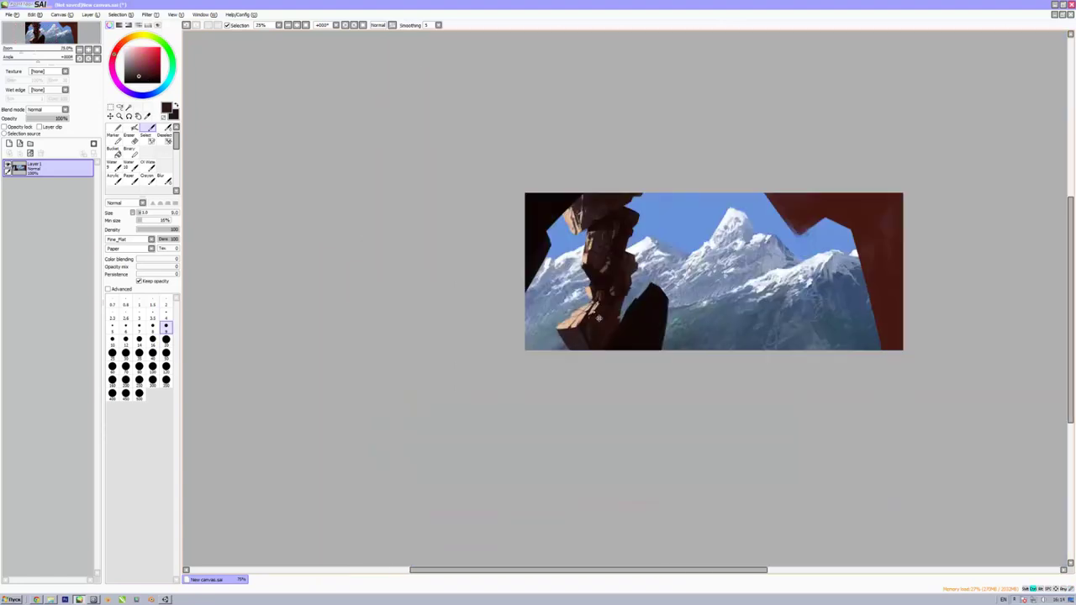
{"action": "scroll", "coordinate": [723, 395], "scroll_direction": "up", "scroll_amount": 2}
{"action": "left_click", "coordinate": [166, 347]}
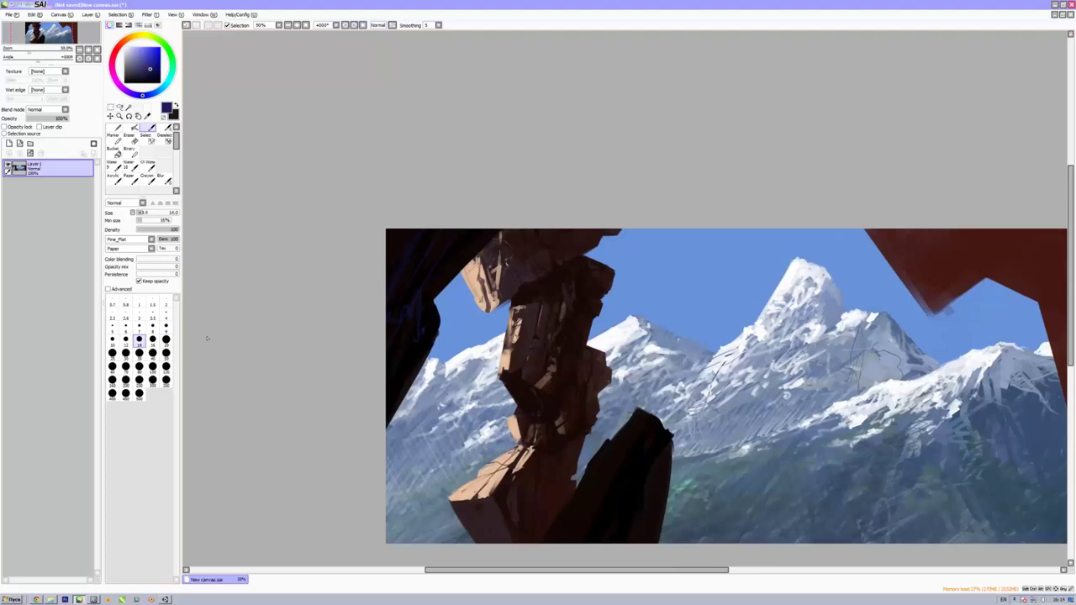
Paint dark blue reflections on the foreground rock and light strokes across the column.
{"action": "scroll", "coordinate": [206, 338], "scroll_direction": "down", "scroll_amount": 2}
{"action": "left_click_drag", "start_coordinate": [588, 395], "coordinate": [639, 437]}
{"action": "left_click_drag", "start_coordinate": [634, 395], "coordinate": [645, 439]}
{"action": "scroll", "coordinate": [605, 403], "scroll_direction": "up", "scroll_amount": 2}
{"action": "mouse_move", "coordinate": [505, 395]}
{"action": "left_mouse_down"}
{"action": "mouse_move", "coordinate": [672, 252]}
{"action": "mouse_move", "coordinate": [673, 395]}
{"action": "left_mouse_up"}
{"action": "scroll", "coordinate": [664, 336], "scroll_direction": "down", "scroll_amount": 2}
Change brush size and colours, then paint pink light along the right pillar.
{"action": "left_click", "coordinate": [166, 327]}
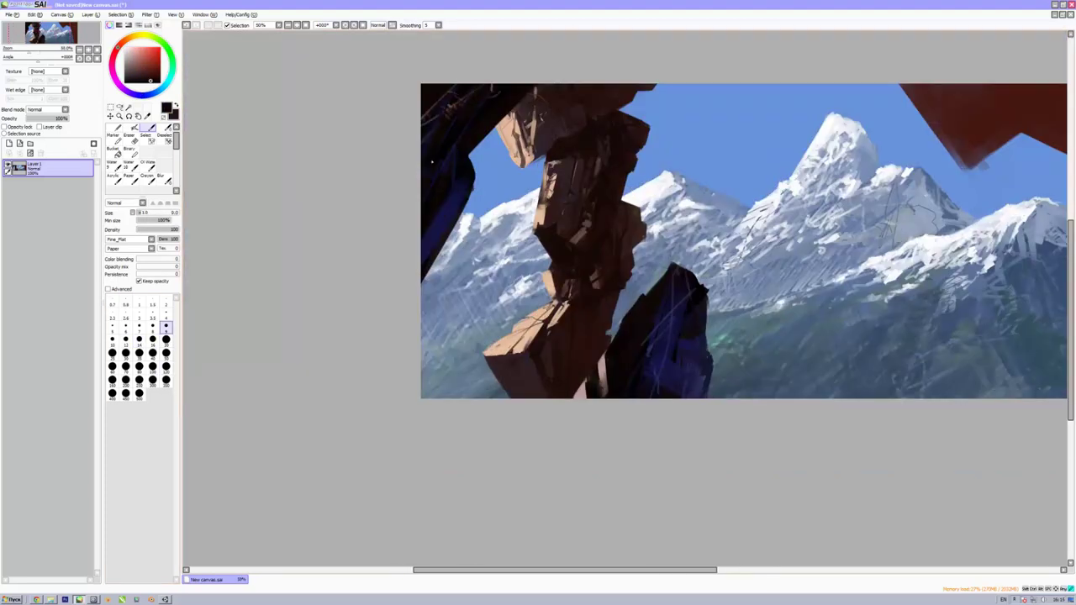
{"action": "scroll", "coordinate": [431, 161], "scroll_direction": "down", "scroll_amount": 1}
{"action": "scroll", "coordinate": [592, 334], "scroll_direction": "up", "scroll_amount": 2}
{"action": "left_click", "coordinate": [592, 335], "text": "alt"}
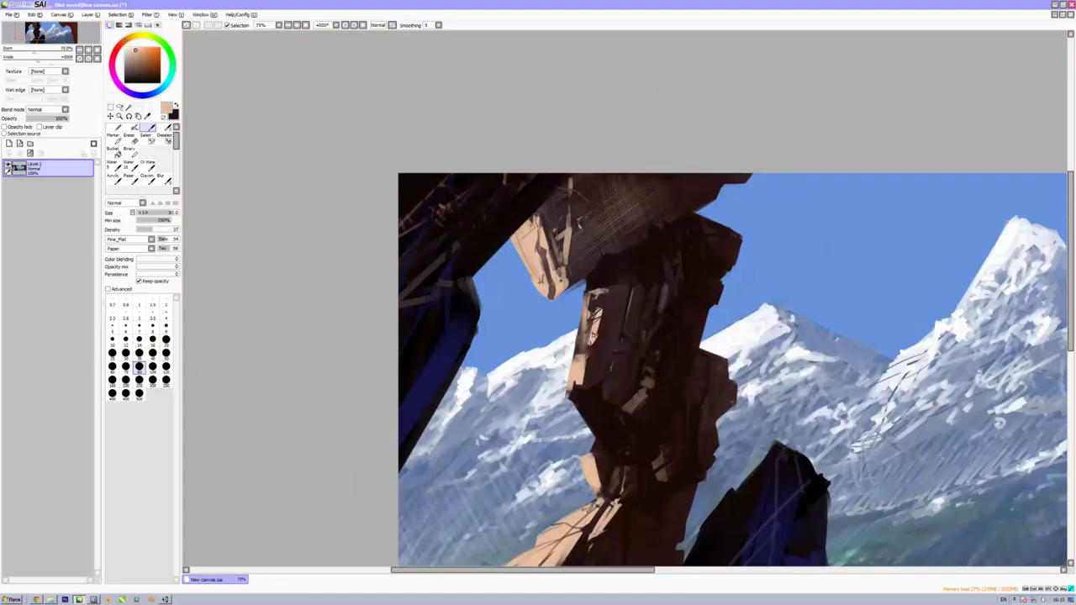
{"action": "scroll", "coordinate": [605, 370], "scroll_direction": "down", "scroll_amount": 3}
{"action": "left_click", "coordinate": [630, 423], "text": "alt"}
{"action": "left_click_drag", "start_coordinate": [630, 423], "coordinate": [505, 423]}
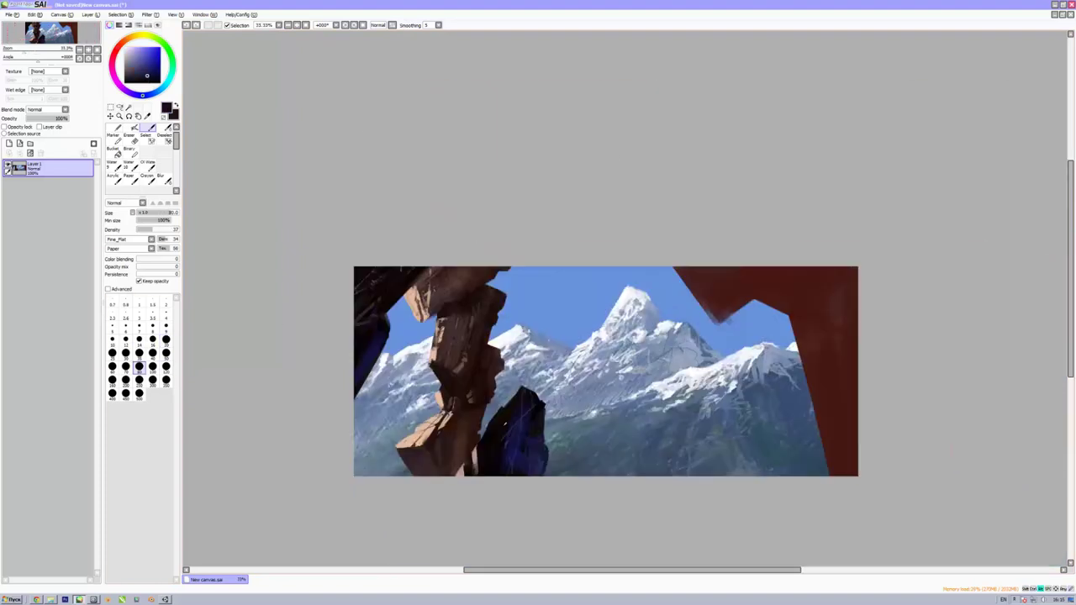
{"action": "left_click", "coordinate": [445, 328], "text": "alt"}
{"action": "left_click_drag", "start_coordinate": [446, 328], "coordinate": [370, 333]}
{"action": "mouse_move", "coordinate": [681, 277]}
{"action": "left_mouse_down"}
{"action": "mouse_move", "coordinate": [769, 307]}
{"action": "mouse_move", "coordinate": [760, 441]}
{"action": "left_mouse_up"}
{"action": "left_click_drag", "start_coordinate": [601, 273], "coordinate": [672, 328]}
Light the top beam with pink strokes using a smaller brush, adding dark detail lines.
{"action": "left_click_drag", "start_coordinate": [740, 361], "coordinate": [760, 479]}
{"action": "left_click_drag", "start_coordinate": [773, 290], "coordinate": [773, 479]}
{"action": "mouse_move", "coordinate": [731, 370]}
{"action": "left_mouse_down"}
{"action": "mouse_move", "coordinate": [753, 408]}
{"action": "mouse_move", "coordinate": [777, 420]}
{"action": "left_mouse_up"}
{"action": "left_click", "coordinate": [165, 327]}
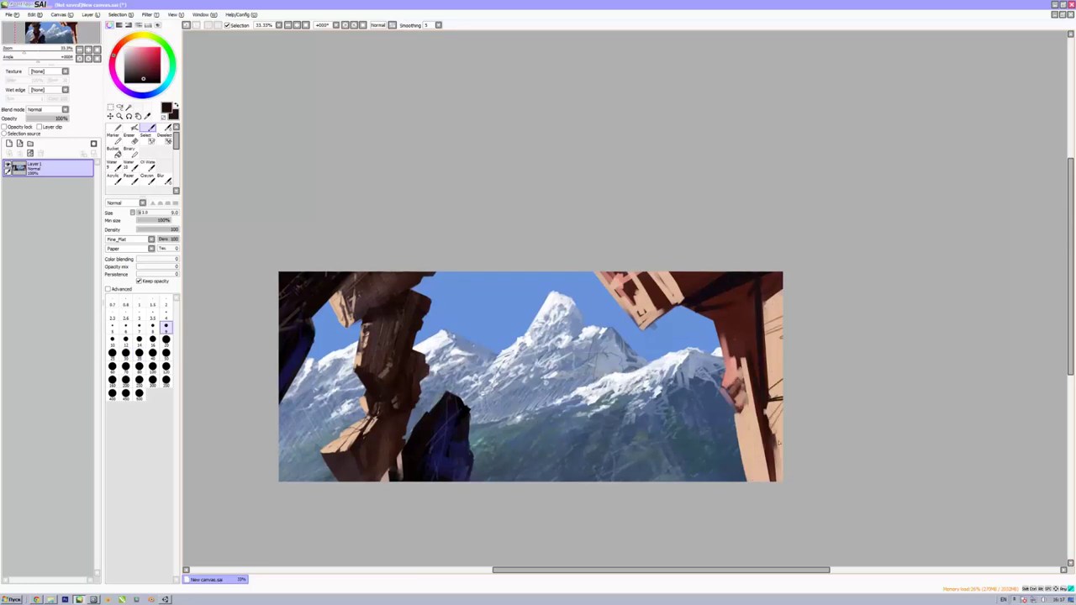
{"action": "left_click_drag", "start_coordinate": [718, 336], "coordinate": [738, 410]}
{"action": "left_click_drag", "start_coordinate": [626, 273], "coordinate": [669, 321]}
{"action": "left_click_drag", "start_coordinate": [765, 287], "coordinate": [781, 311]}
{"action": "left_click_drag", "start_coordinate": [727, 285], "coordinate": [747, 333]}
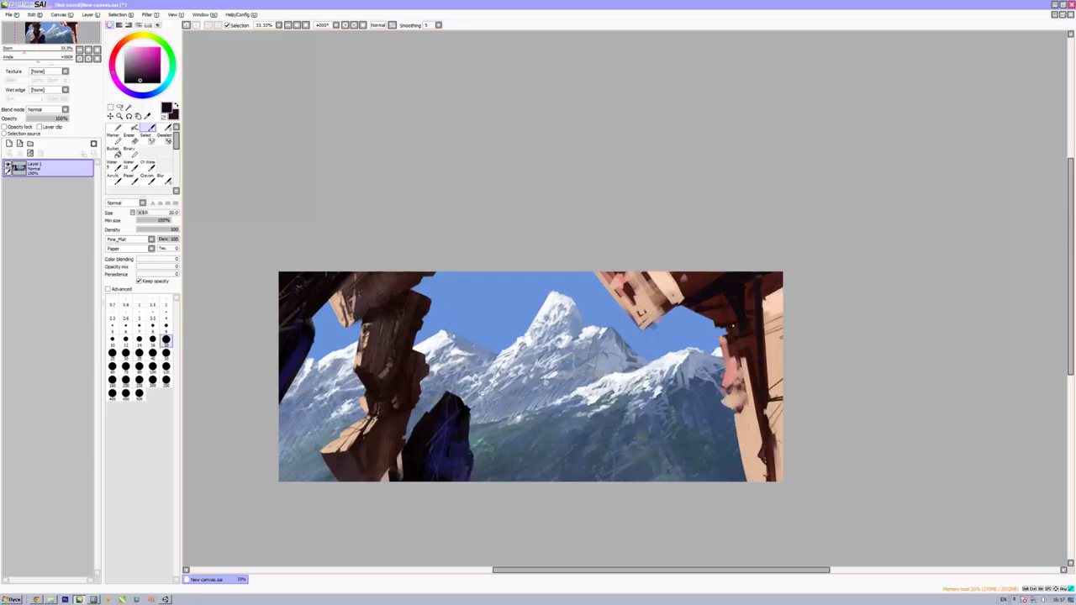
Re-pick pink and add more light across the top beam.
{"action": "left_click", "coordinate": [679, 317], "text": "alt"}
{"action": "left_click_drag", "start_coordinate": [664, 274], "coordinate": [643, 304]}
{"action": "scroll", "coordinate": [673, 294], "scroll_direction": "down", "scroll_amount": 1}
{"action": "left_click_drag", "start_coordinate": [677, 273], "coordinate": [627, 319]}
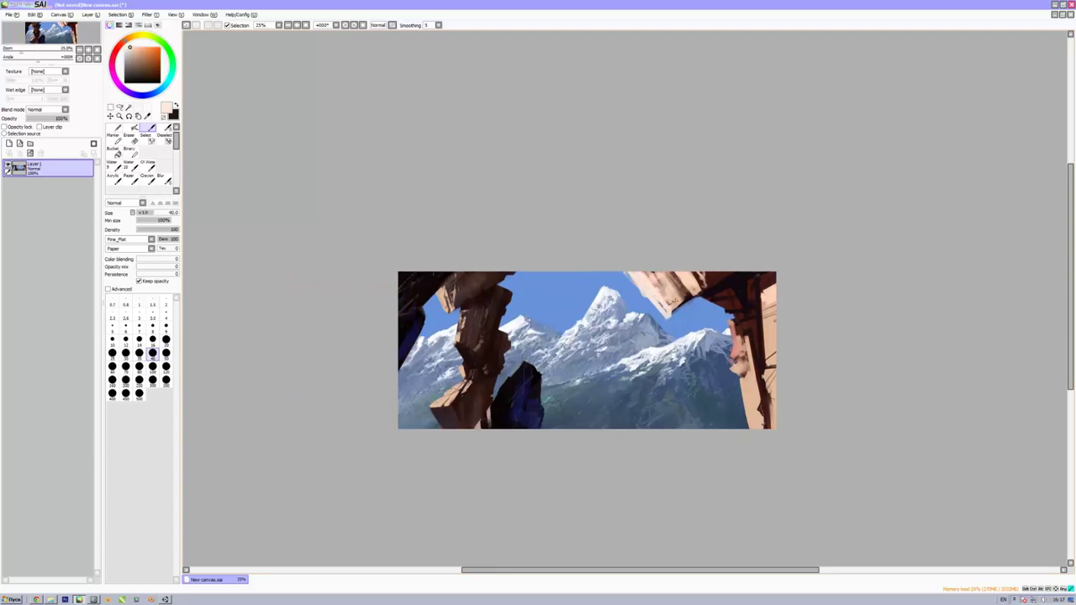
{"action": "scroll", "coordinate": [672, 294], "scroll_direction": "up", "scroll_amount": 3}
Set brush size to 9, sample light peach from the rock, and open Canvas Size.
{"action": "left_click", "coordinate": [165, 340]}
{"action": "scroll", "coordinate": [522, 420], "scroll_direction": "down", "scroll_amount": 3}
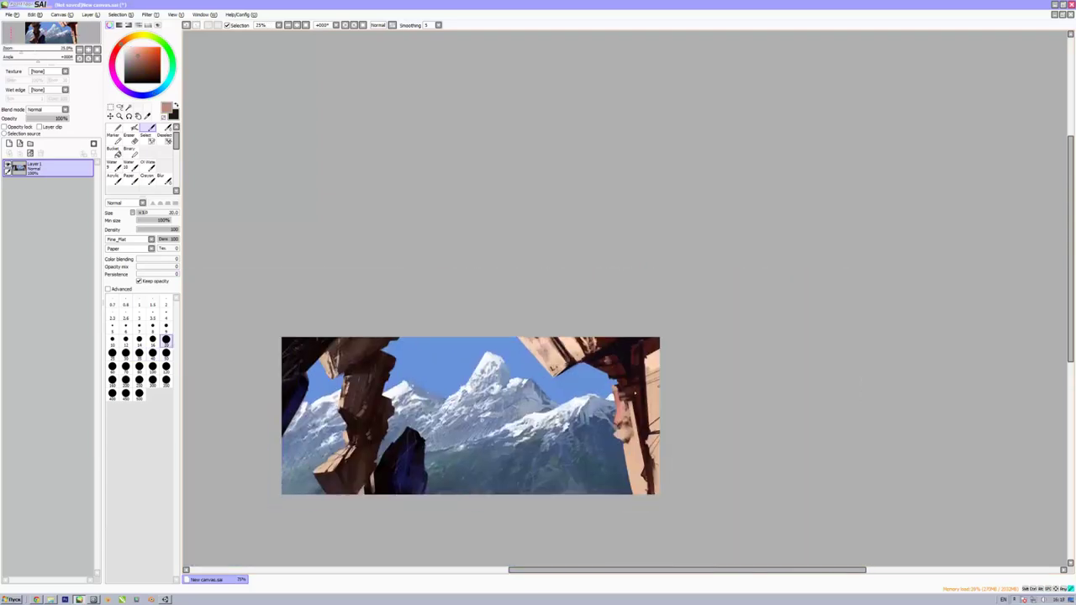
{"action": "left_click", "coordinate": [166, 326]}
{"action": "scroll", "coordinate": [433, 438], "scroll_direction": "up", "scroll_amount": 1}
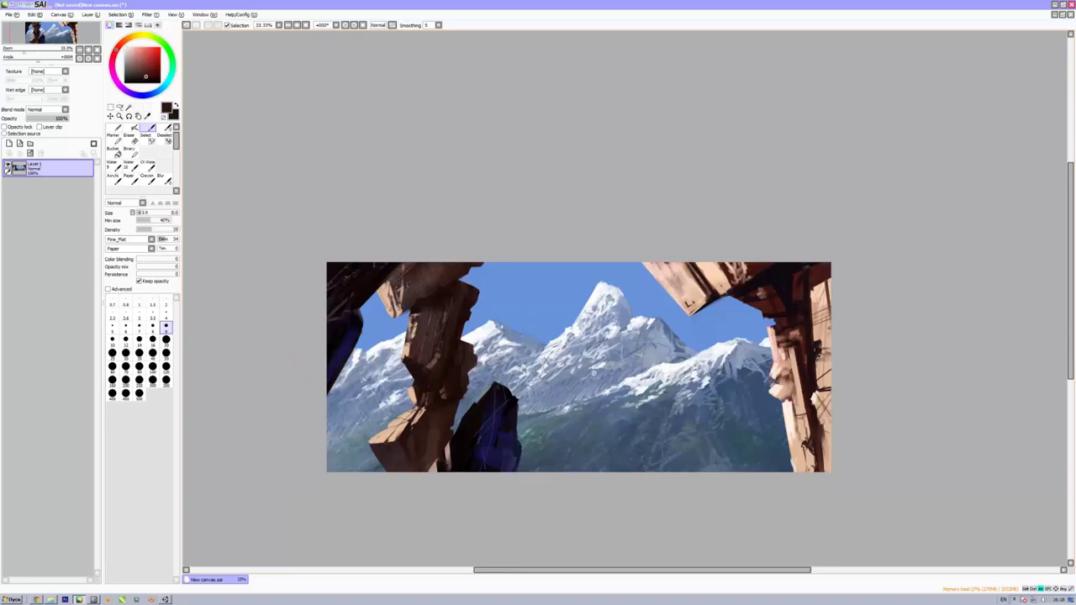
{"action": "left_click", "coordinate": [721, 279], "text": "alt"}
{"action": "scroll", "coordinate": [776, 261], "scroll_direction": "down", "scroll_amount": 1}
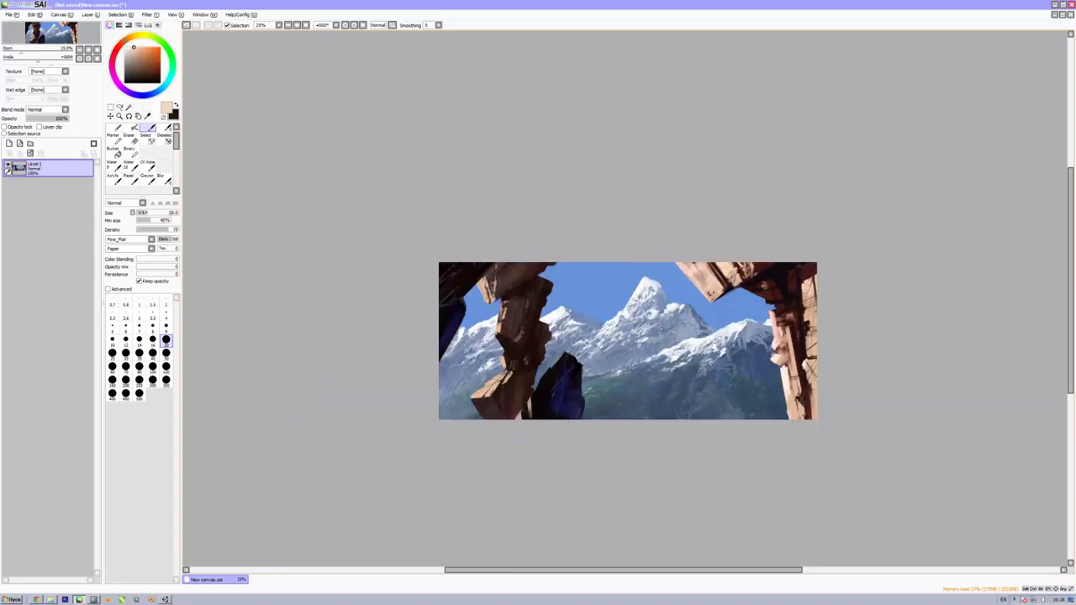
{"action": "key", "text": "ctrl+alt+c"}
Extend the canvas downward and fill the new band with dark blue-grey and a pale horizontal line.
{"action": "key", "text": "Return"}
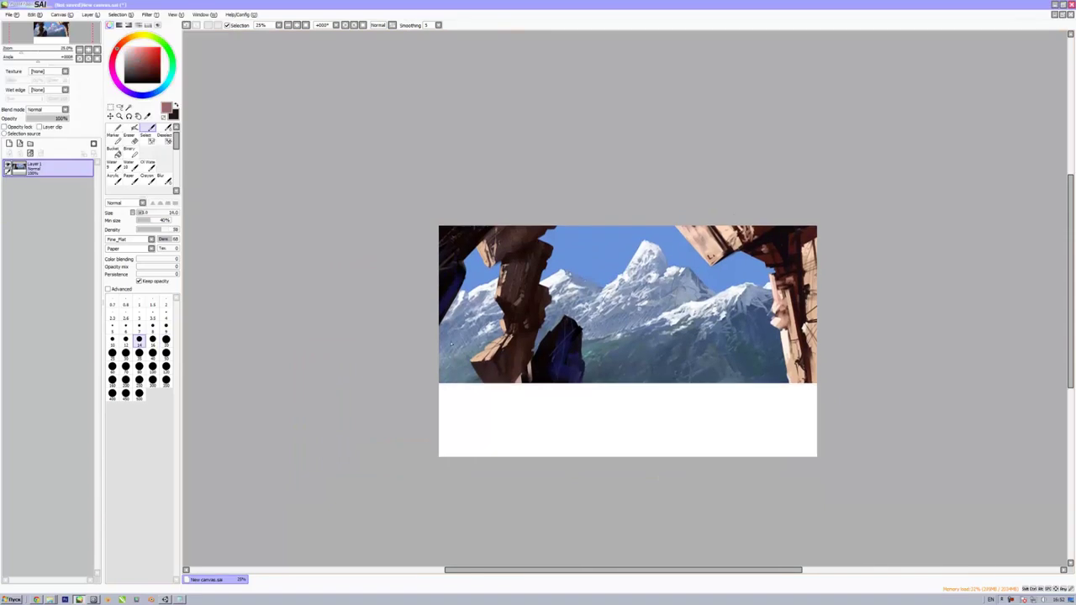
{"action": "mouse_move", "coordinate": [626, 390]}
{"action": "left_mouse_down"}
{"action": "mouse_move", "coordinate": [782, 403]}
{"action": "mouse_move", "coordinate": [706, 418]}
{"action": "left_mouse_up"}
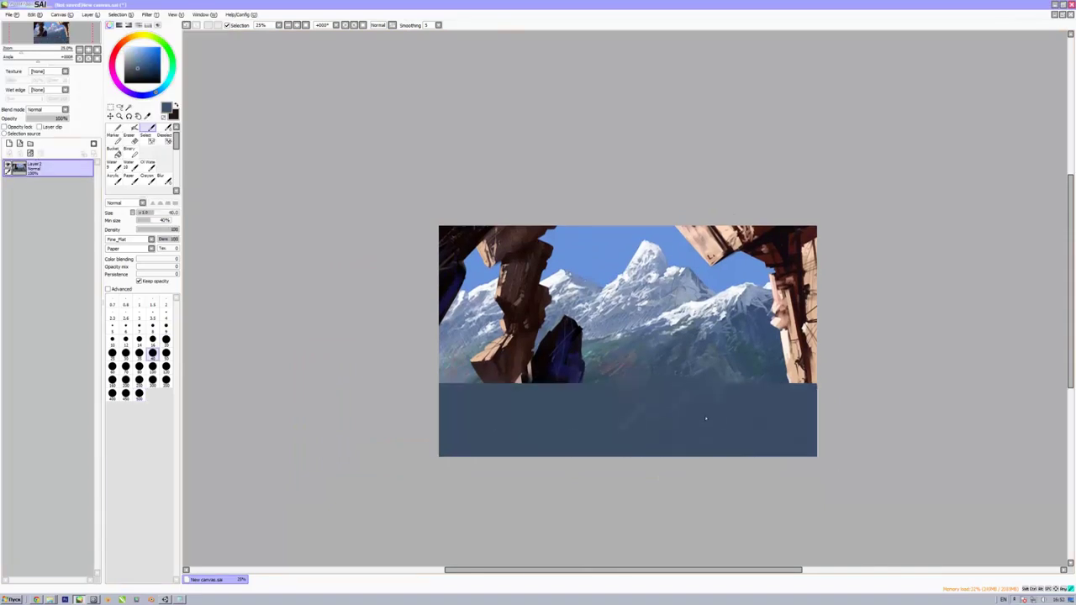
{"action": "left_click_drag", "start_coordinate": [478, 424], "coordinate": [486, 457]}
{"action": "mouse_move", "coordinate": [520, 375]}
{"action": "left_mouse_down"}
{"action": "mouse_move", "coordinate": [504, 432]}
{"action": "mouse_move", "coordinate": [487, 413]}
{"action": "mouse_move", "coordinate": [439, 445]}
{"action": "left_mouse_up"}
{"action": "left_click_drag", "start_coordinate": [580, 373], "coordinate": [552, 457]}
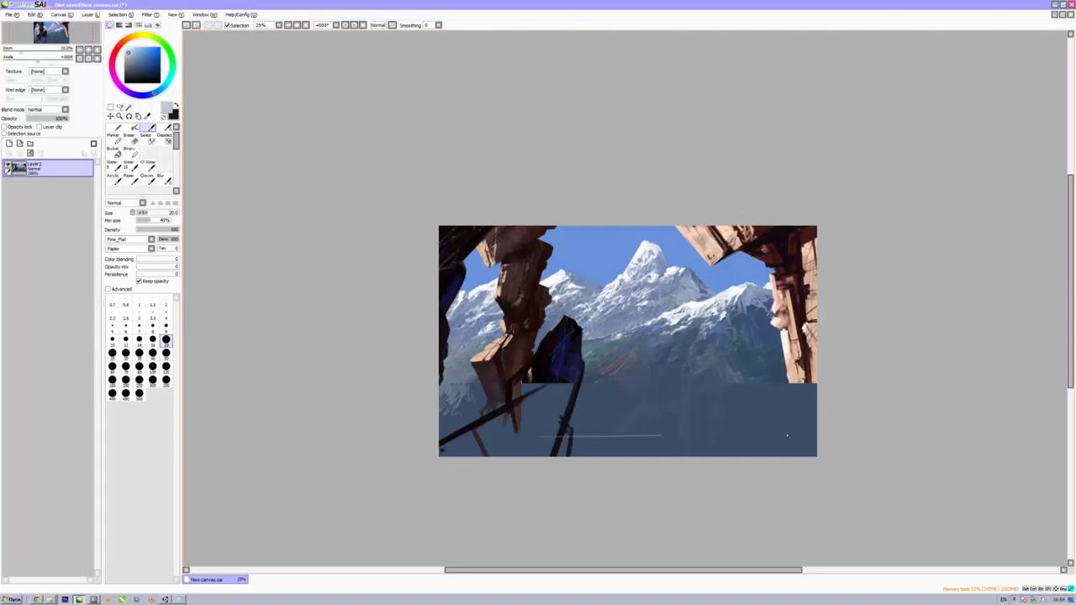
{"action": "mouse_move", "coordinate": [437, 422]}
{"action": "left_mouse_down"}
{"action": "mouse_move", "coordinate": [907, 475]}
{"action": "mouse_move", "coordinate": [858, 441]}
{"action": "left_mouse_up"}
Deselect, then paint a large near-black pillar at lower left and a dark spire in the lake.
{"action": "key", "text": "ctrl+d"}
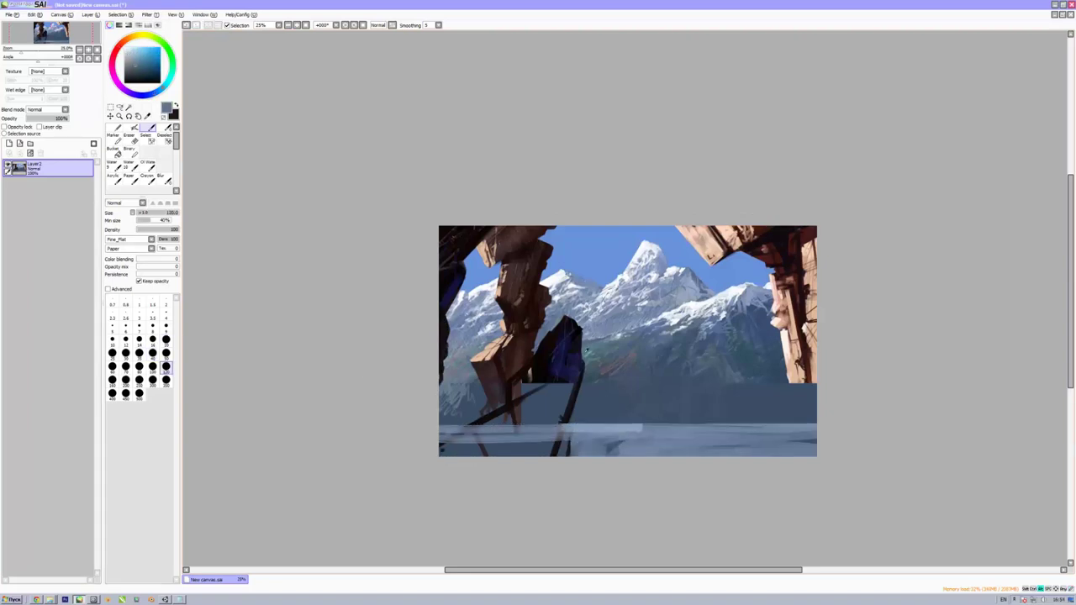
{"action": "key", "text": "bracketleft"}
{"action": "key", "text": "bracketleft"}
{"action": "key", "text": "bracketleft"}
{"action": "left_click", "coordinate": [621, 345], "text": "alt"}
{"action": "key", "text": "bracketright"}
{"action": "key", "text": "bracketright"}
{"action": "key", "text": "bracketright"}
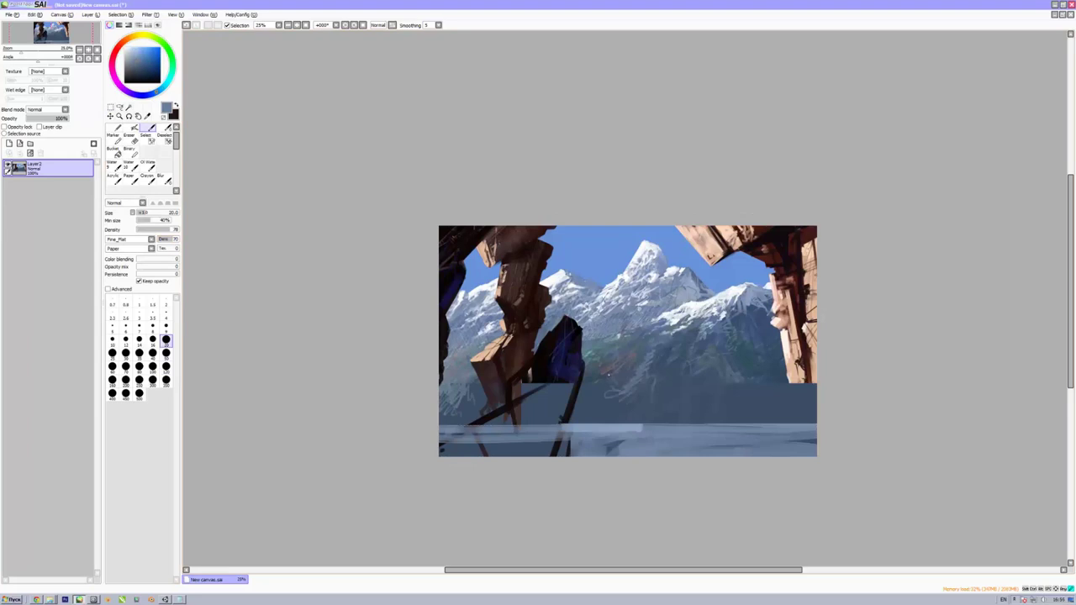
{"action": "left_click", "coordinate": [572, 361], "text": "alt"}
{"action": "left_click_drag", "start_coordinate": [546, 368], "coordinate": [514, 457]}
{"action": "left_click_drag", "start_coordinate": [579, 375], "coordinate": [556, 457]}
{"action": "mouse_move", "coordinate": [514, 402]}
{"action": "left_mouse_down"}
{"action": "mouse_move", "coordinate": [439, 447]}
{"action": "mouse_move", "coordinate": [471, 454]}
{"action": "left_mouse_up"}
{"action": "left_click_drag", "start_coordinate": [608, 402], "coordinate": [588, 454]}
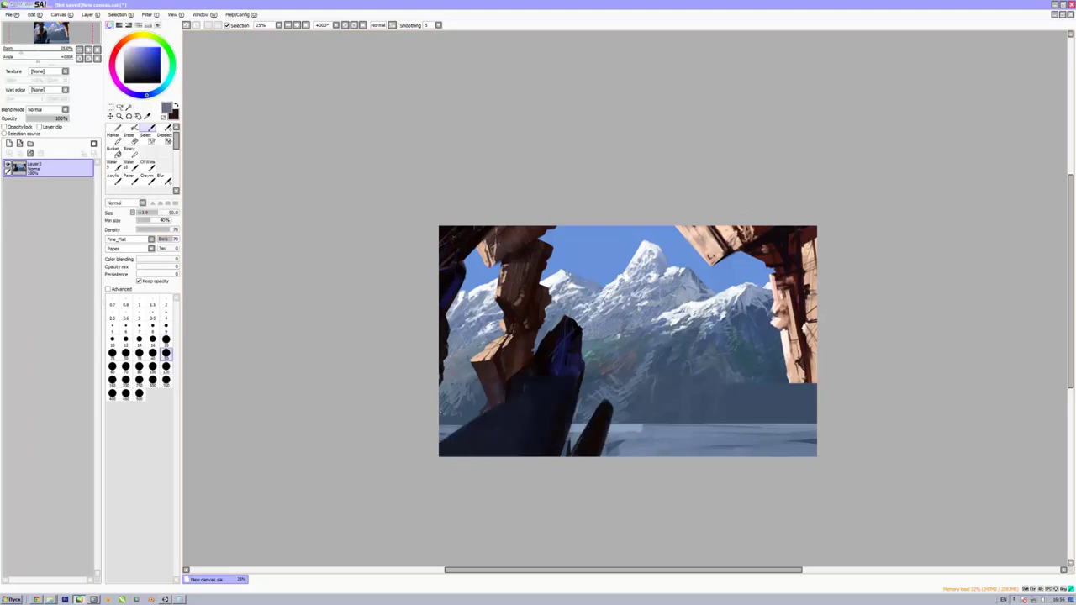
{"action": "key", "text": "bracketleft"}
{"action": "key", "text": "bracketleft"}
{"action": "key", "text": "bracketleft"}
{"action": "left_click", "coordinate": [639, 429], "text": "alt"}
Sample mountain colours and paint near-white snow highlights on the right peaks.
{"action": "left_click", "coordinate": [462, 355], "text": "alt"}
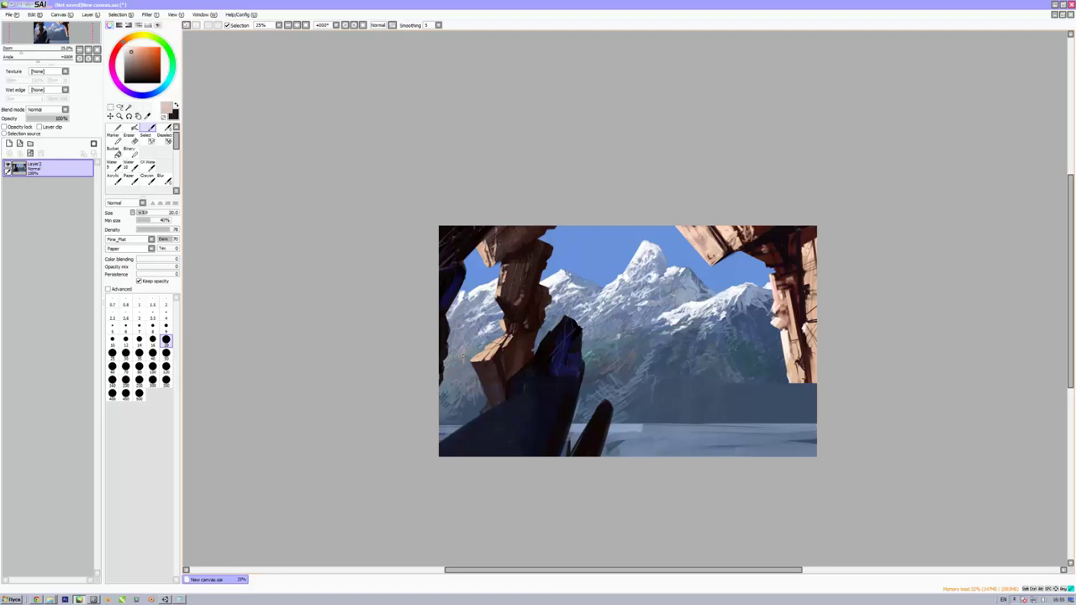
{"action": "left_click", "coordinate": [467, 395], "text": "alt"}
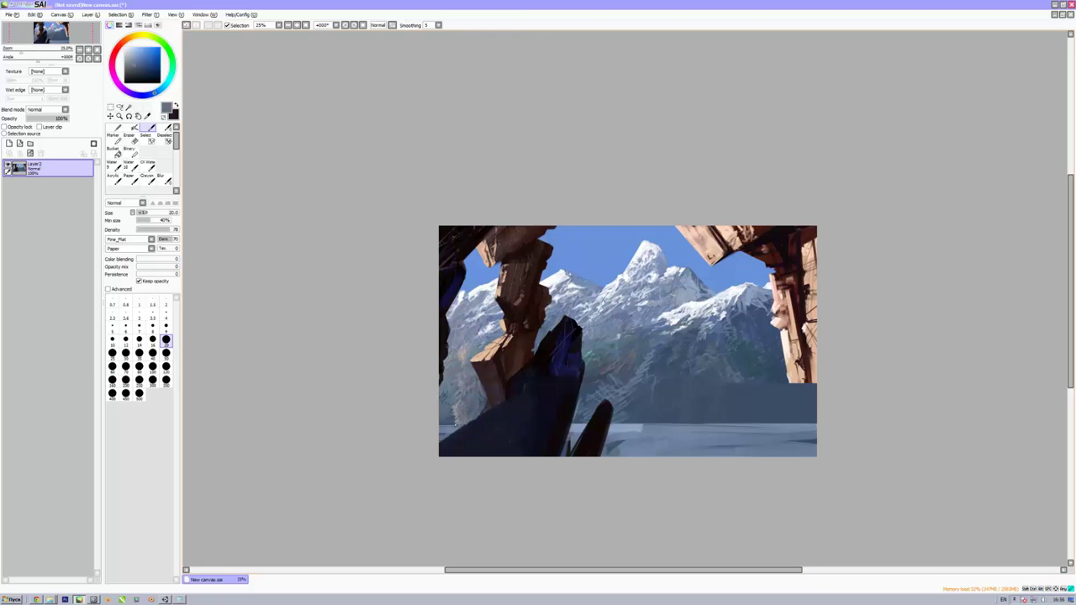
{"action": "left_click", "coordinate": [448, 403], "text": "alt"}
{"action": "left_click", "coordinate": [609, 383], "text": "alt"}
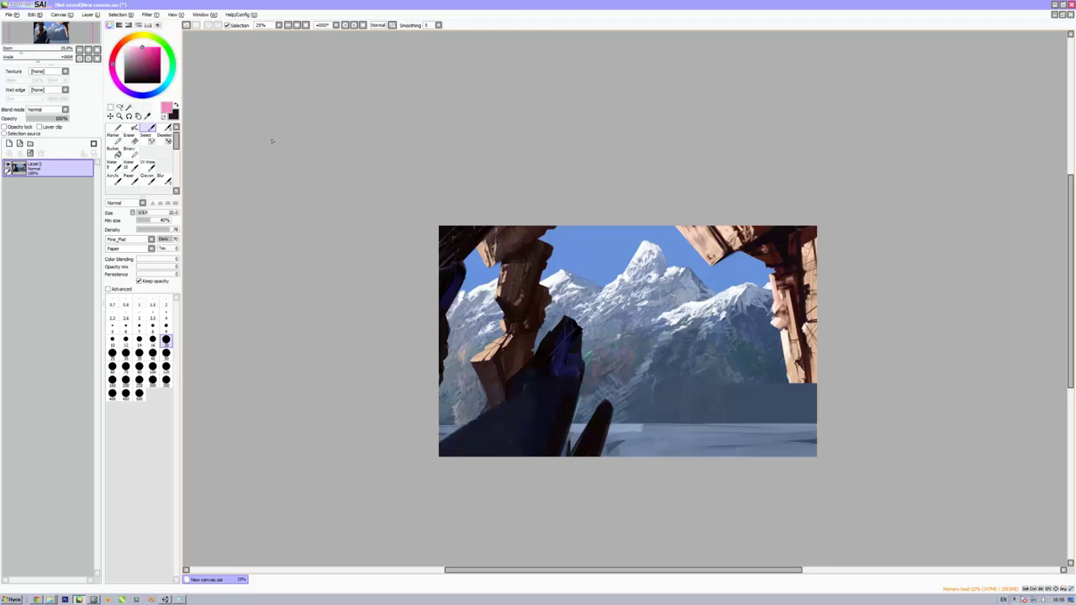
{"action": "left_click", "coordinate": [622, 374], "text": "alt"}
{"action": "left_click", "coordinate": [647, 252], "text": "alt"}
{"action": "mouse_move", "coordinate": [685, 248]}
{"action": "left_mouse_down"}
{"action": "mouse_move", "coordinate": [706, 290]}
{"action": "mouse_move", "coordinate": [748, 294]}
{"action": "left_mouse_up"}
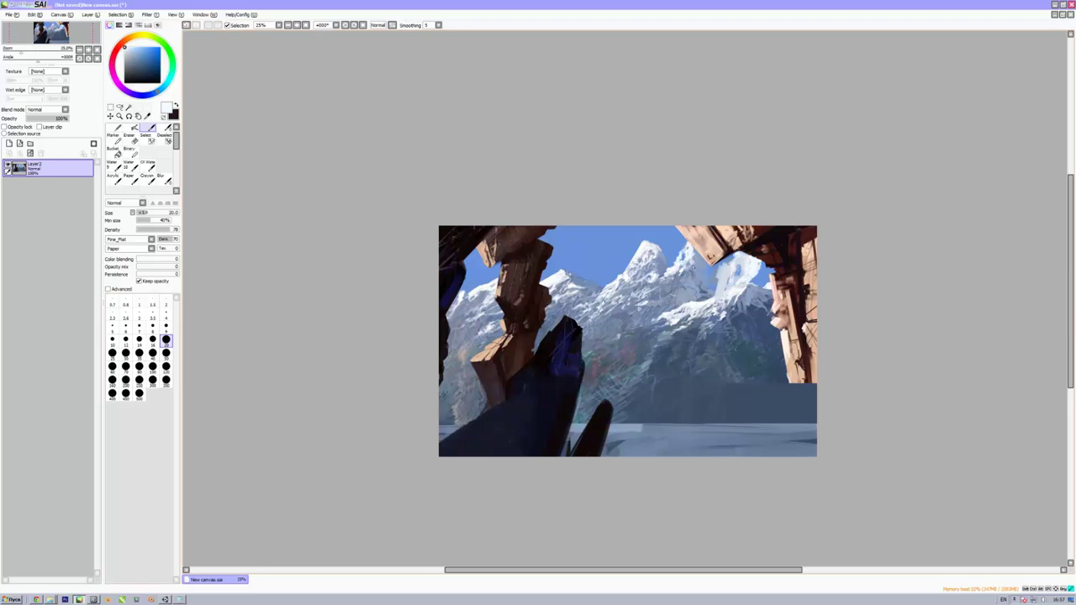
{"action": "left_click_drag", "start_coordinate": [690, 263], "coordinate": [696, 285]}
Sample blue-grey tones and lighten the dark lower-left rock with blue-grey strokes.
{"action": "left_click", "coordinate": [708, 301], "text": "alt"}
{"action": "left_click", "coordinate": [706, 290], "text": "alt"}
{"action": "left_click", "coordinate": [726, 262], "text": "alt"}
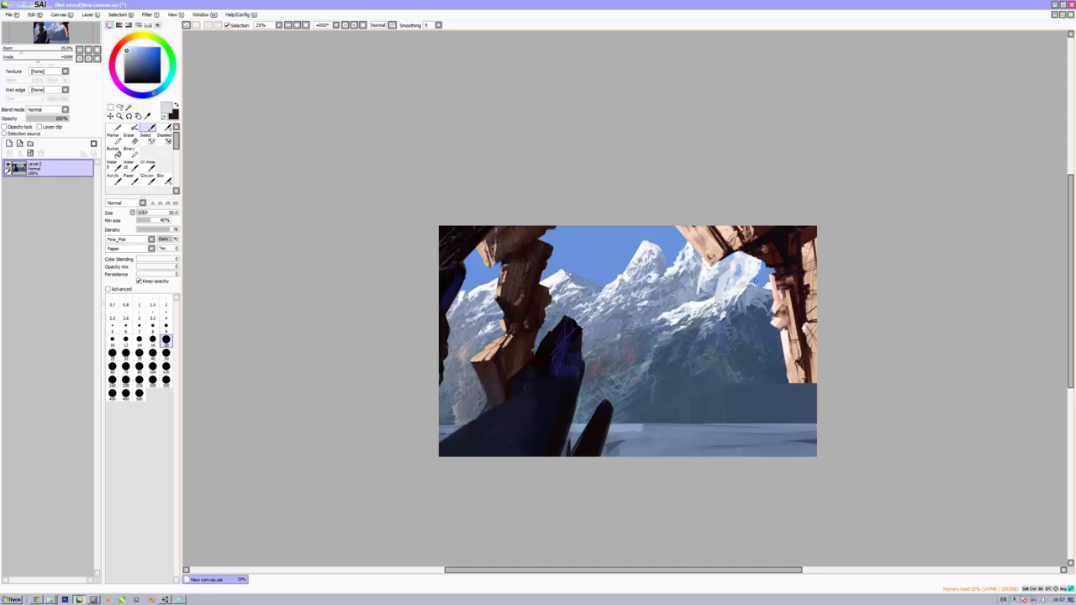
{"action": "left_click", "coordinate": [658, 328], "text": "alt"}
{"action": "left_click", "coordinate": [621, 357], "text": "alt"}
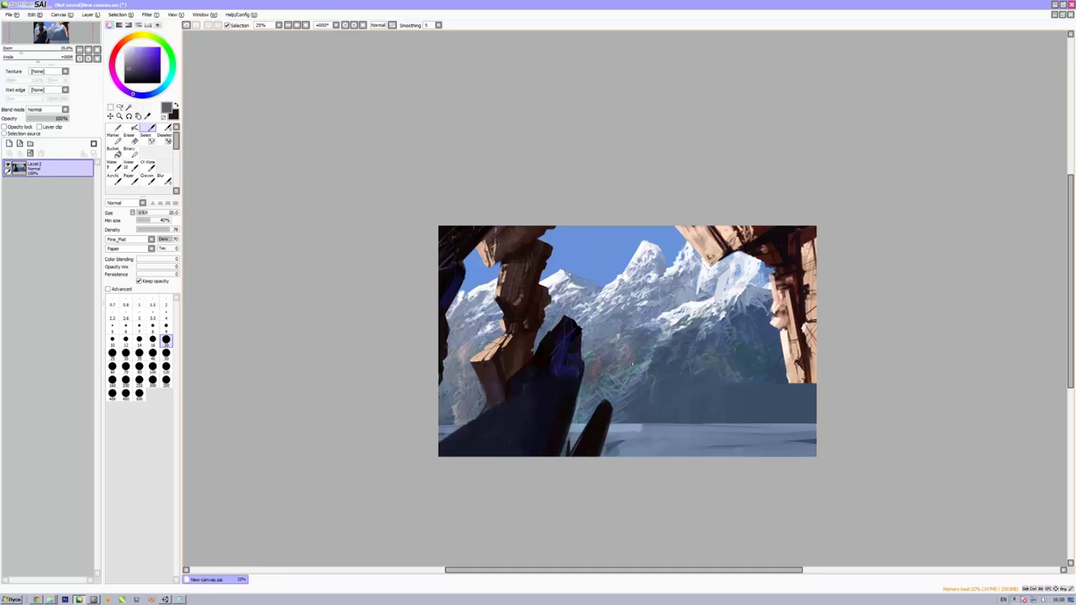
{"action": "left_click", "coordinate": [706, 393], "text": "alt"}
{"action": "mouse_move", "coordinate": [445, 420]}
{"action": "left_mouse_down"}
{"action": "mouse_move", "coordinate": [487, 447]}
{"action": "mouse_move", "coordinate": [522, 412]}
{"action": "left_mouse_up"}
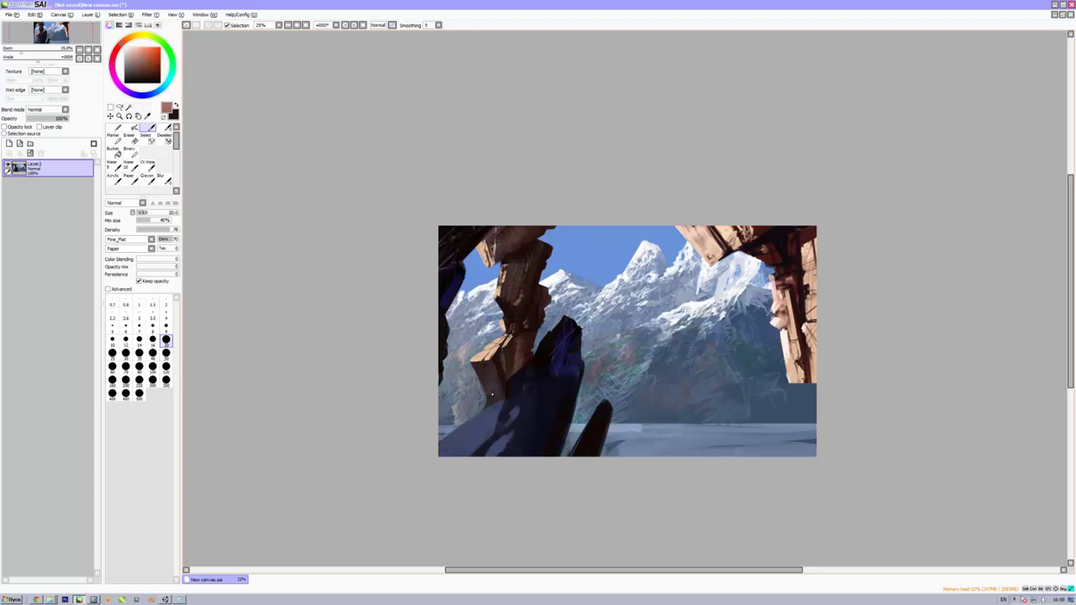
Paint light peach facets into the dark lower-left foreground rock.
{"action": "scroll", "coordinate": [499, 389], "scroll_direction": "up", "scroll_amount": 3}
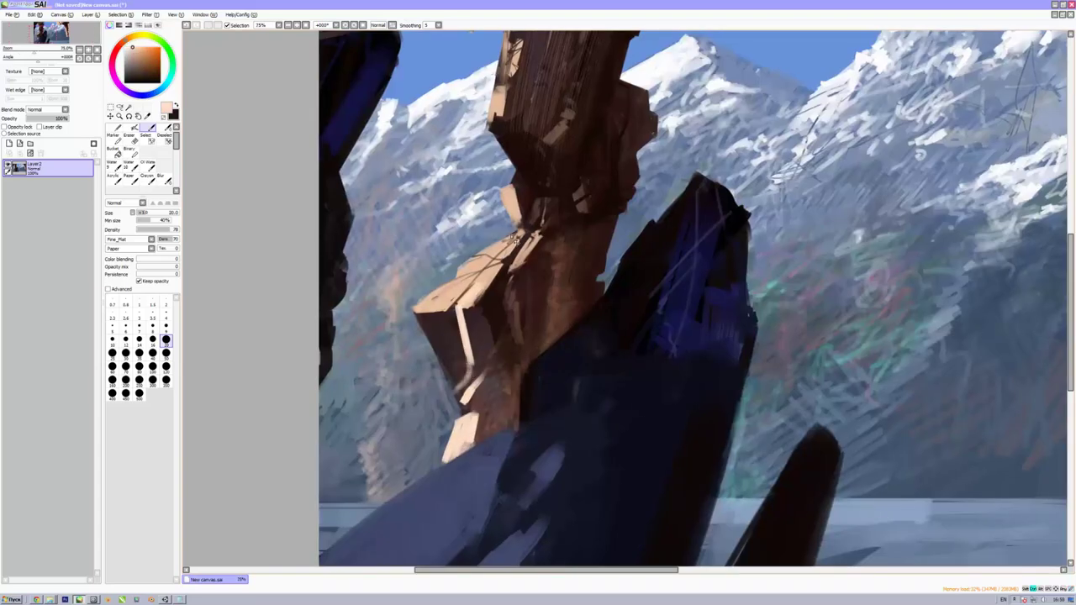
{"action": "scroll", "coordinate": [402, 345], "scroll_direction": "up", "scroll_amount": 1}
{"action": "scroll", "coordinate": [401, 345], "scroll_direction": "down", "scroll_amount": 1}
{"action": "scroll", "coordinate": [402, 344], "scroll_direction": "down", "scroll_amount": 1}
{"action": "left_click", "coordinate": [383, 459], "text": "alt"}
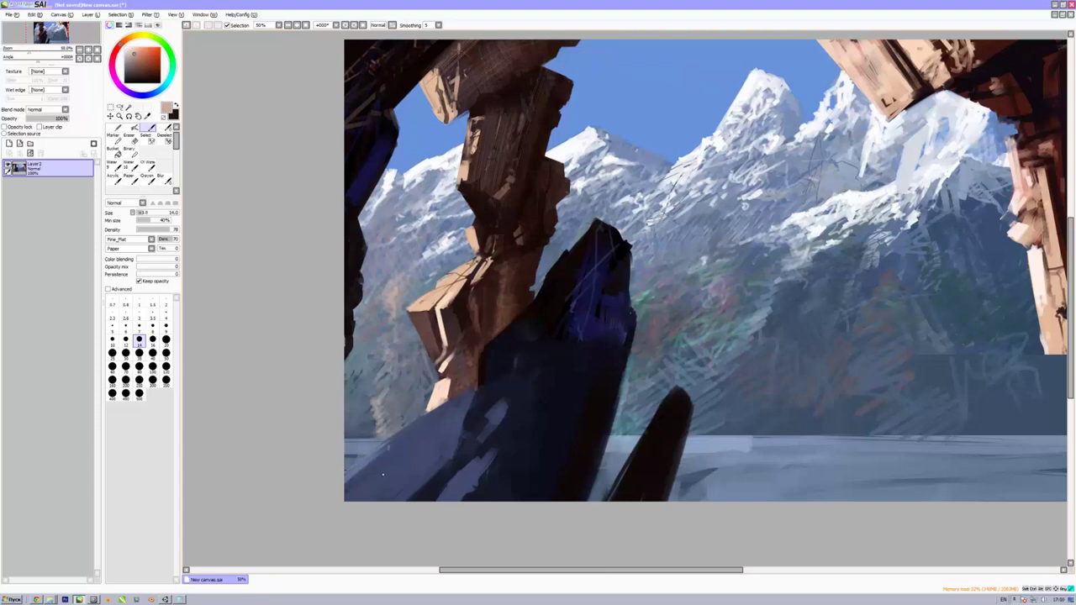
{"action": "mouse_move", "coordinate": [362, 479]}
{"action": "left_mouse_down"}
{"action": "mouse_move", "coordinate": [394, 441]}
{"action": "mouse_move", "coordinate": [361, 492]}
{"action": "left_mouse_up"}
{"action": "key", "text": "["}
{"action": "scroll", "coordinate": [362, 471], "scroll_direction": "down", "scroll_amount": 1}
{"action": "scroll", "coordinate": [361, 471], "scroll_direction": "up", "scroll_amount": 1}
{"action": "mouse_move", "coordinate": [462, 500]}
{"action": "left_mouse_down"}
{"action": "mouse_move", "coordinate": [522, 428]}
{"action": "mouse_move", "coordinate": [504, 406]}
{"action": "left_mouse_up"}
{"action": "scroll", "coordinate": [504, 406], "scroll_direction": "down", "scroll_amount": 1}
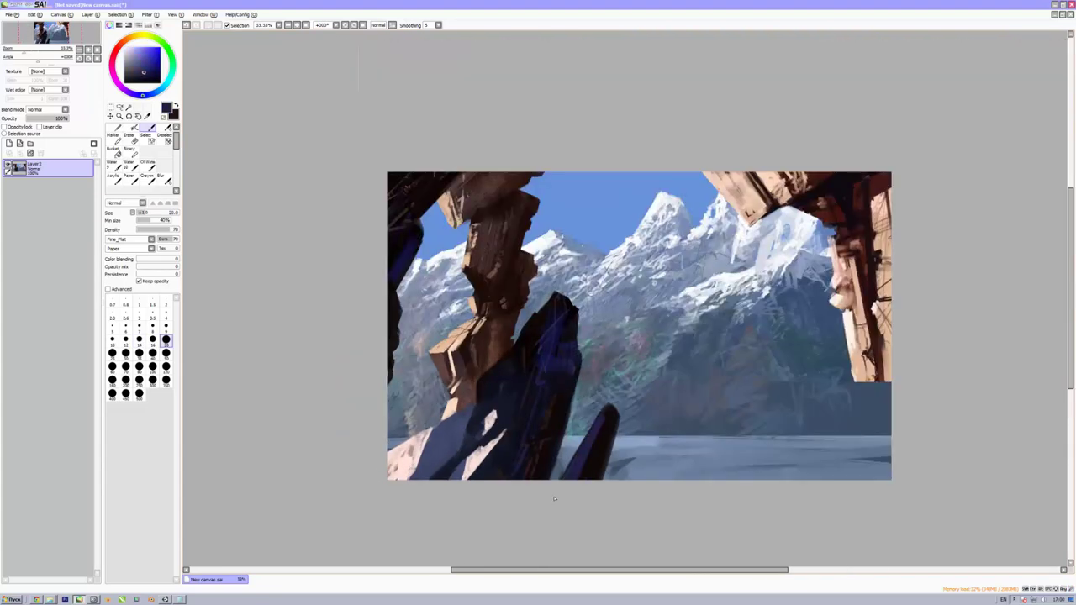
Add pale pink highlights to the dark rock and switch to dark blue.
{"action": "left_click", "coordinate": [568, 376], "text": "alt"}
{"action": "left_click_drag", "start_coordinate": [568, 376], "coordinate": [561, 421]}
{"action": "left_click_drag", "start_coordinate": [588, 480], "coordinate": [607, 403]}
{"action": "scroll", "coordinate": [622, 370], "scroll_direction": "down", "scroll_amount": 1}
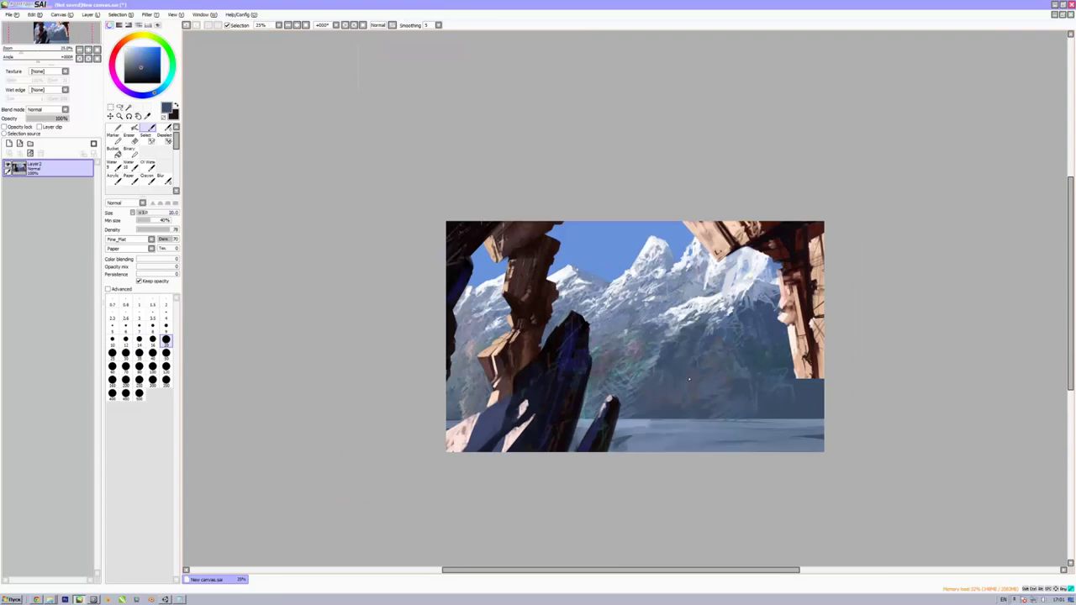
{"action": "left_click_drag", "start_coordinate": [727, 320], "coordinate": [669, 303]}
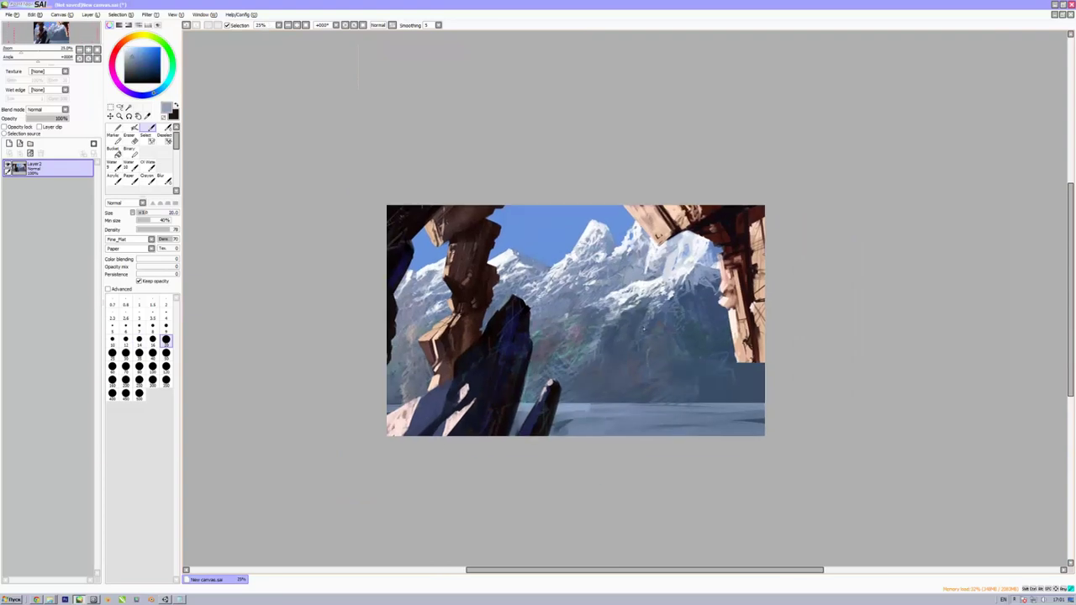
{"action": "left_click", "coordinate": [656, 336], "text": "alt"}
{"action": "left_click", "coordinate": [656, 366], "text": "alt"}
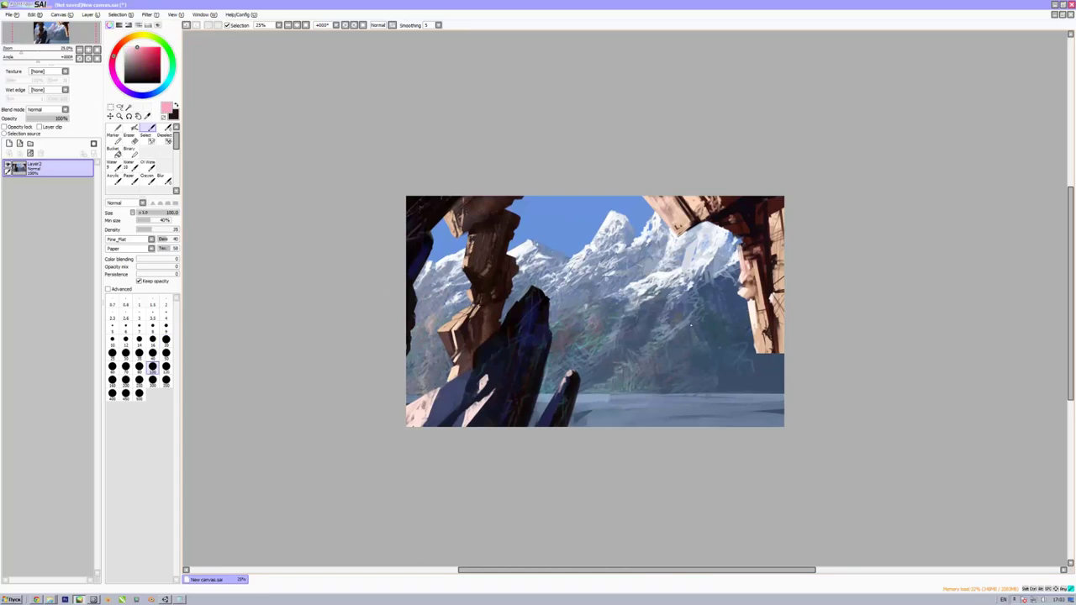
Paint blue strokes on the left rock and the mountain face.
{"action": "left_click_drag", "start_coordinate": [420, 218], "coordinate": [424, 353]}
{"action": "left_click", "coordinate": [505, 294], "text": "alt"}
{"action": "left_click_drag", "start_coordinate": [698, 366], "coordinate": [656, 302]}
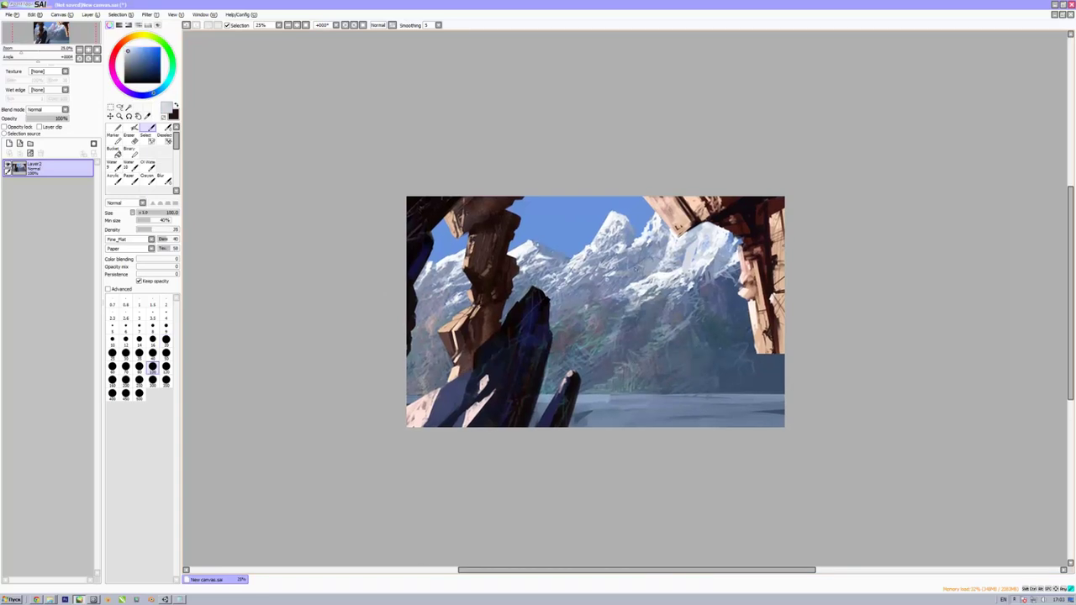
{"action": "left_click_drag", "start_coordinate": [630, 269], "coordinate": [589, 260]}
{"action": "left_click_drag", "start_coordinate": [454, 275], "coordinate": [429, 315]}
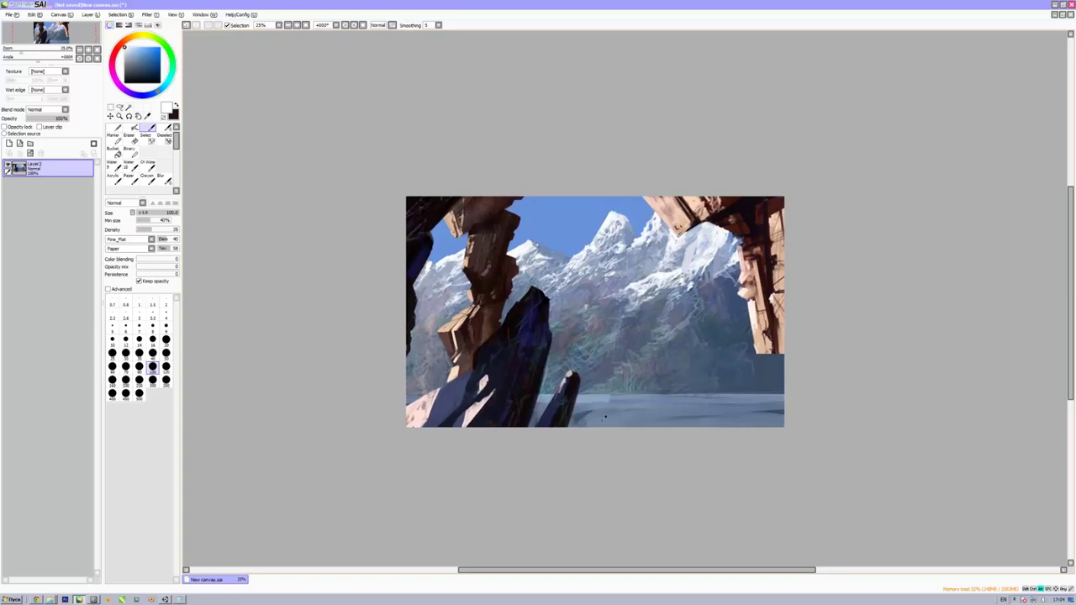
Check the lower rocks up close, then widen the canvas to the left via Canvas Size.
{"action": "key", "text": "ctrl+plus"}
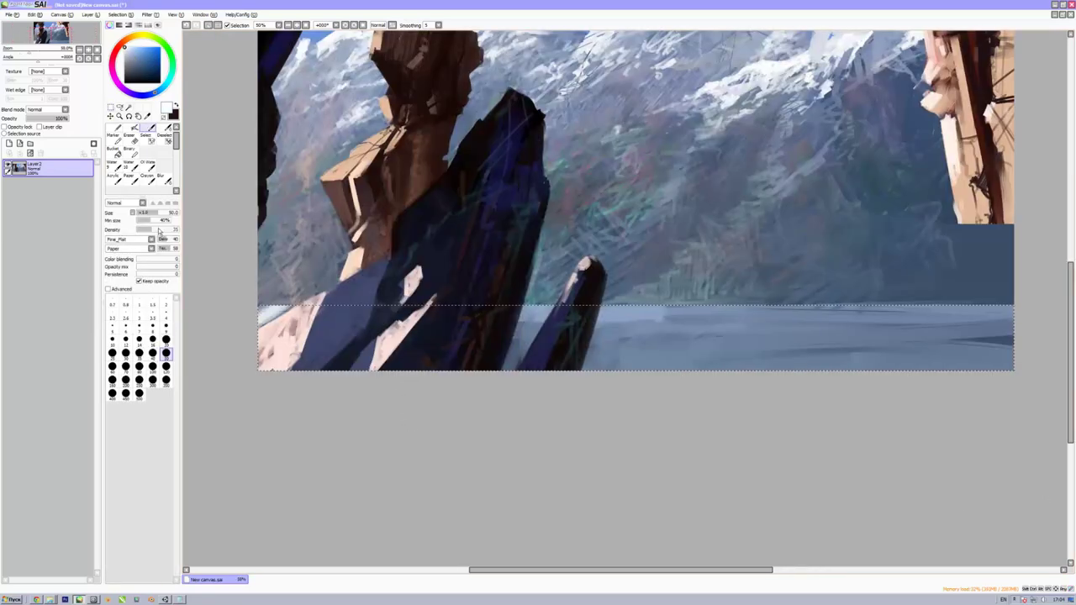
{"action": "key", "text": "ctrl+minus"}
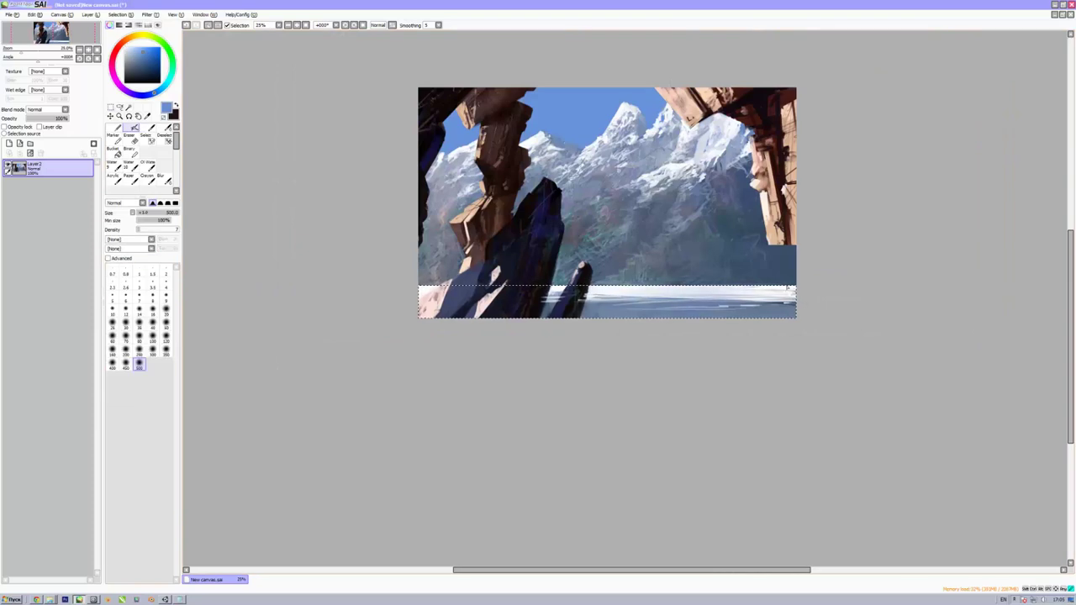
{"action": "key", "text": "ctrl+plus"}
{"action": "key", "text": "ctrl+plus"}
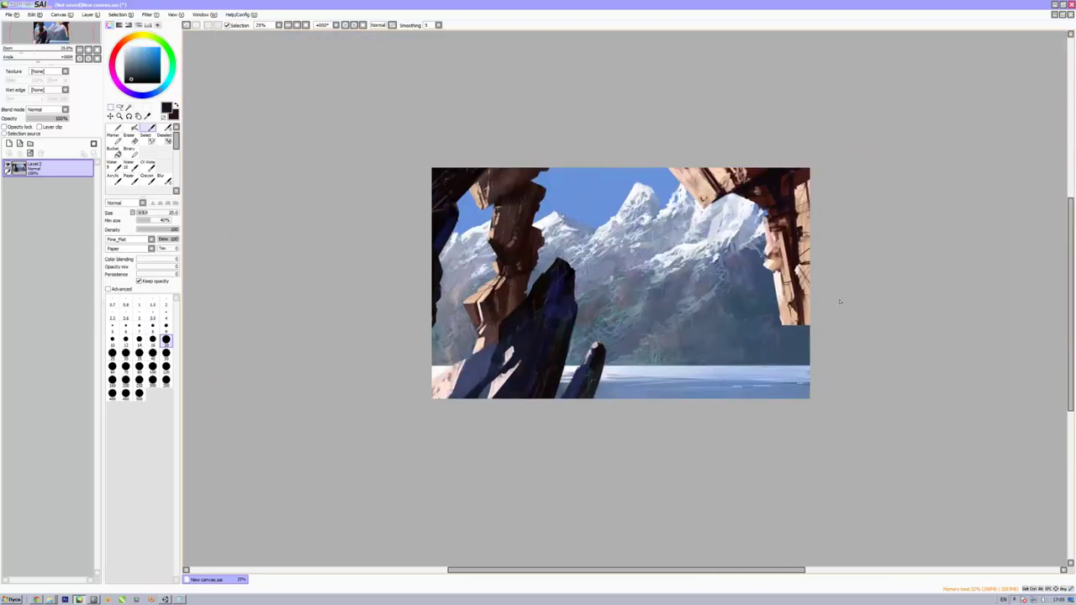
{"action": "key", "text": "ctrl+minus"}
{"action": "key", "text": "ctrl+minus"}
{"action": "key", "text": "ctrl+plus"}
{"action": "key", "text": "ctrl+plus"}
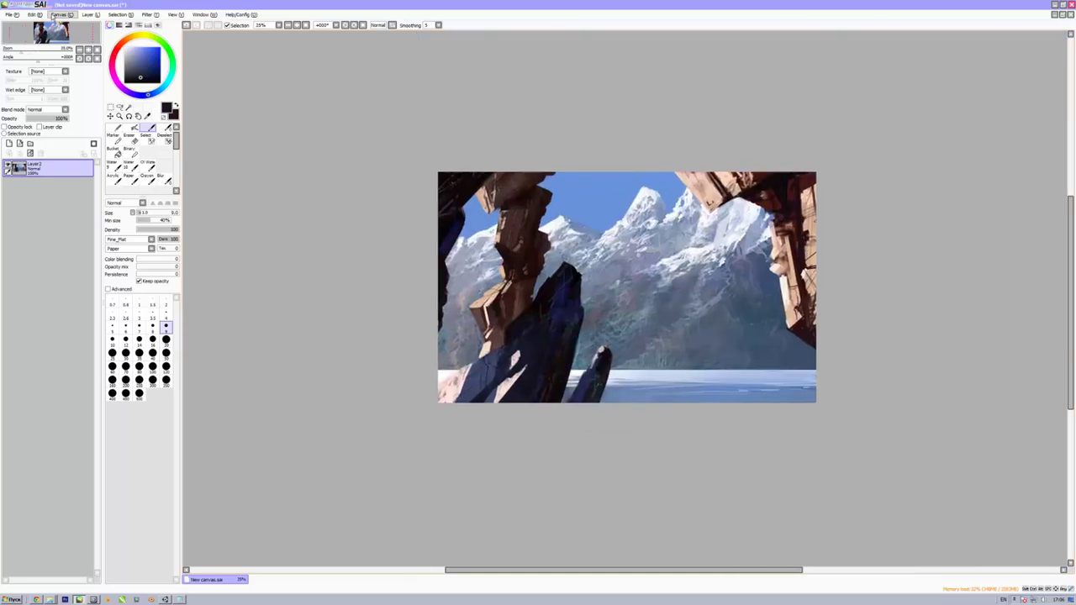
{"action": "key", "text": "ctrl+minus"}
{"action": "key", "text": "ctrl+minus"}
{"action": "left_click", "coordinate": [171, 202]}
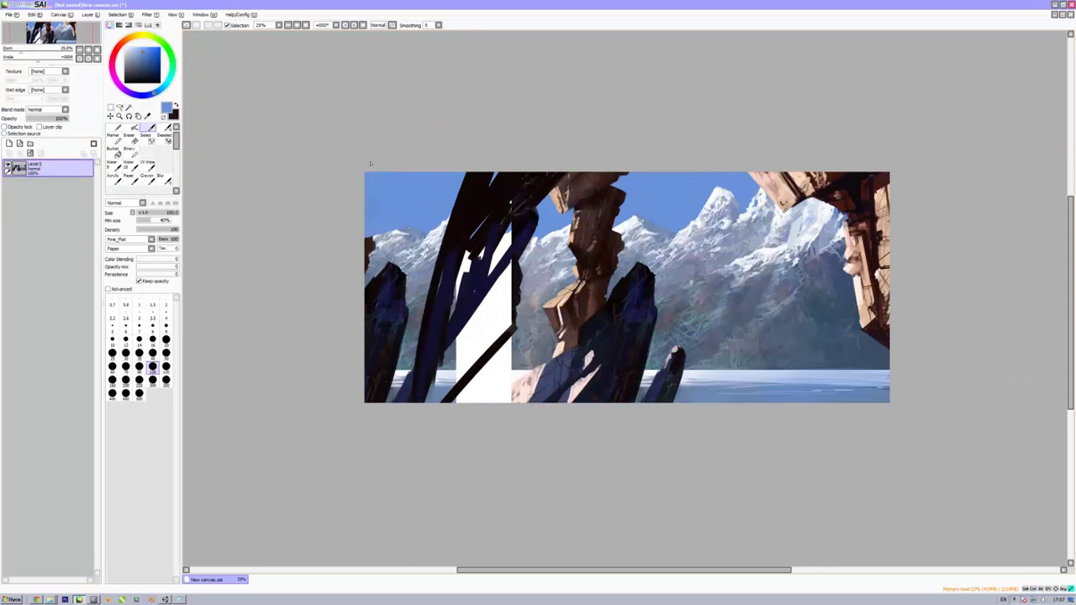
Scribble whitish light strokes over the left rocks and a dark stroke on the top-left rock.
{"action": "mouse_move", "coordinate": [396, 277]}
{"action": "left_mouse_down"}
{"action": "mouse_move", "coordinate": [379, 362]}
{"action": "mouse_move", "coordinate": [370, 307]}
{"action": "left_mouse_up"}
{"action": "left_click_drag", "start_coordinate": [396, 370], "coordinate": [370, 240]}
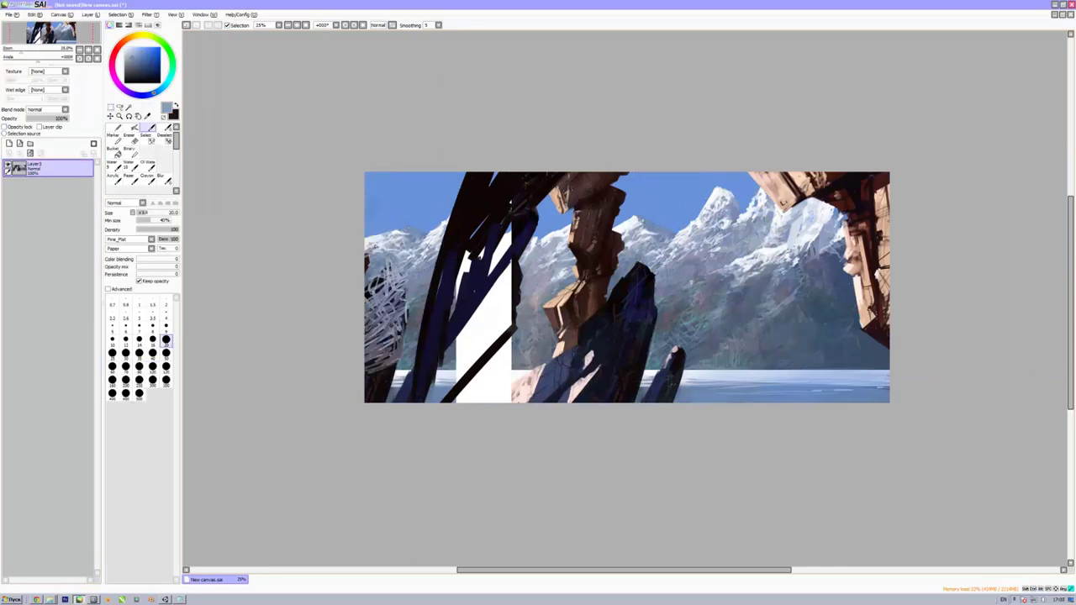
{"action": "mouse_move", "coordinate": [370, 278]}
{"action": "left_mouse_down"}
{"action": "mouse_move", "coordinate": [388, 296]}
{"action": "mouse_move", "coordinate": [406, 353]}
{"action": "left_mouse_up"}
{"action": "left_click_drag", "start_coordinate": [382, 305], "coordinate": [412, 361]}
{"action": "scroll", "coordinate": [389, 300], "scroll_direction": "down", "scroll_amount": 3}
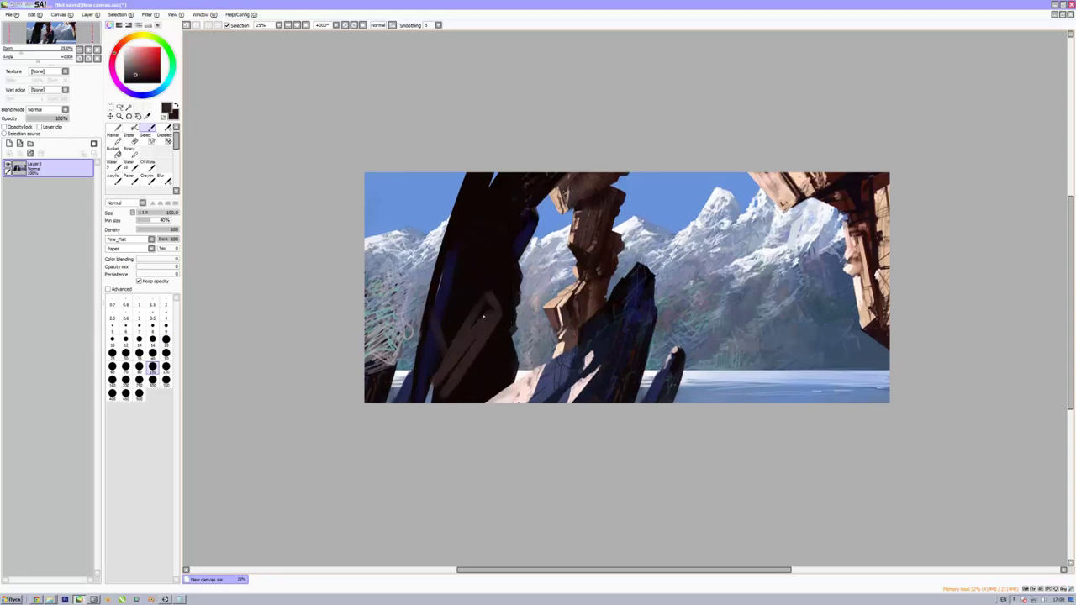
{"action": "mouse_move", "coordinate": [412, 177]}
{"action": "left_mouse_down"}
{"action": "mouse_move", "coordinate": [425, 265]}
{"action": "mouse_move", "coordinate": [462, 252]}
{"action": "mouse_move", "coordinate": [483, 269]}
{"action": "left_mouse_up"}
Outline the new rock in pale pink with facets, then add dark strokes at lower left.
{"action": "left_click", "coordinate": [131, 49]}
{"action": "left_click", "coordinate": [166, 339]}
{"action": "left_click_drag", "start_coordinate": [496, 299], "coordinate": [433, 402]}
{"action": "left_click_drag", "start_coordinate": [471, 239], "coordinate": [425, 294]}
{"action": "left_click_drag", "start_coordinate": [391, 349], "coordinate": [370, 400]}
{"action": "left_click", "coordinate": [137, 69]}
{"action": "left_click_drag", "start_coordinate": [408, 365], "coordinate": [369, 401]}
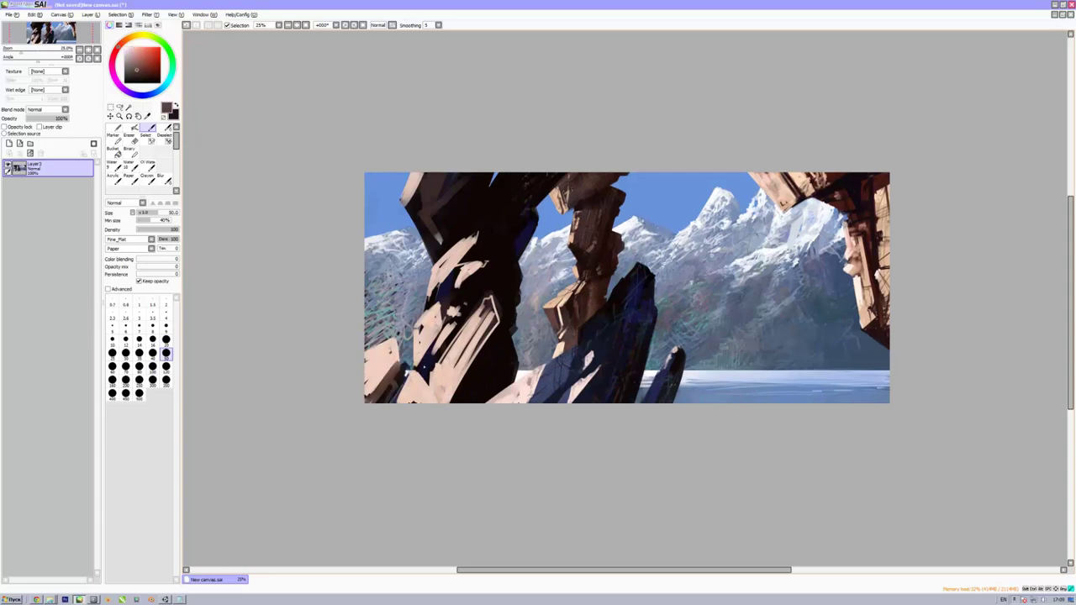
Paint pale pink facets and dark accents on the upper-left rock.
{"action": "left_click", "coordinate": [131, 51]}
{"action": "left_click_drag", "start_coordinate": [404, 178], "coordinate": [462, 244]}
{"action": "left_click_drag", "start_coordinate": [479, 177], "coordinate": [534, 235]}
{"action": "left_click_drag", "start_coordinate": [483, 173], "coordinate": [522, 252]}
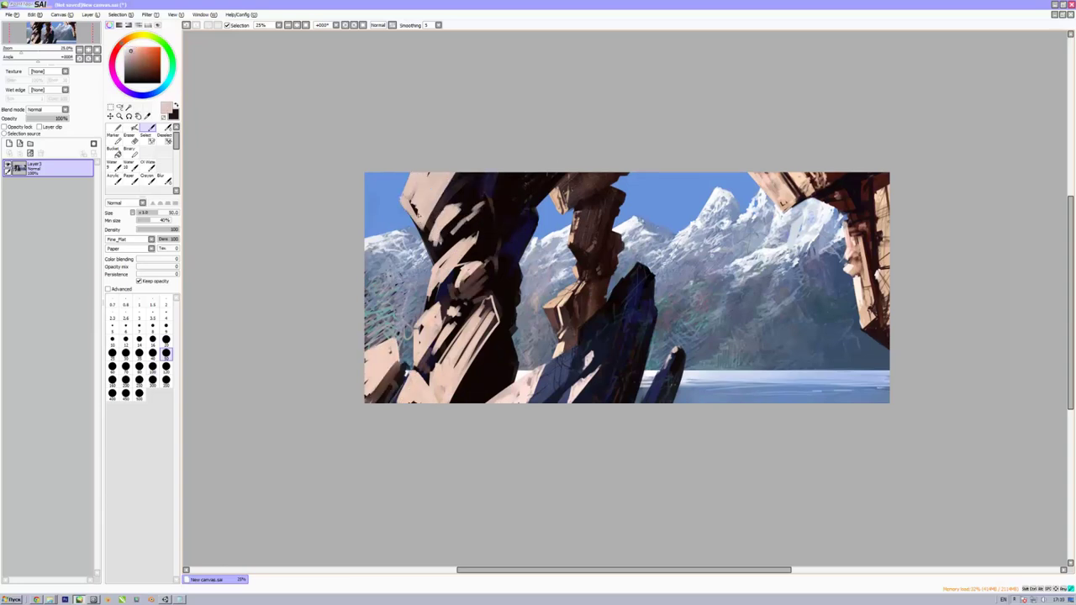
{"action": "left_click_drag", "start_coordinate": [420, 175], "coordinate": [442, 199]}
{"action": "left_click", "coordinate": [143, 63]}
{"action": "mouse_move", "coordinate": [496, 290]}
{"action": "left_mouse_down"}
{"action": "mouse_move", "coordinate": [458, 366]}
{"action": "mouse_move", "coordinate": [391, 402]}
{"action": "left_mouse_up"}
Add dark-blue and pale strokes to the upper-left rock with small and larger brushes.
{"action": "left_click", "coordinate": [138, 67]}
{"action": "left_click", "coordinate": [165, 326]}
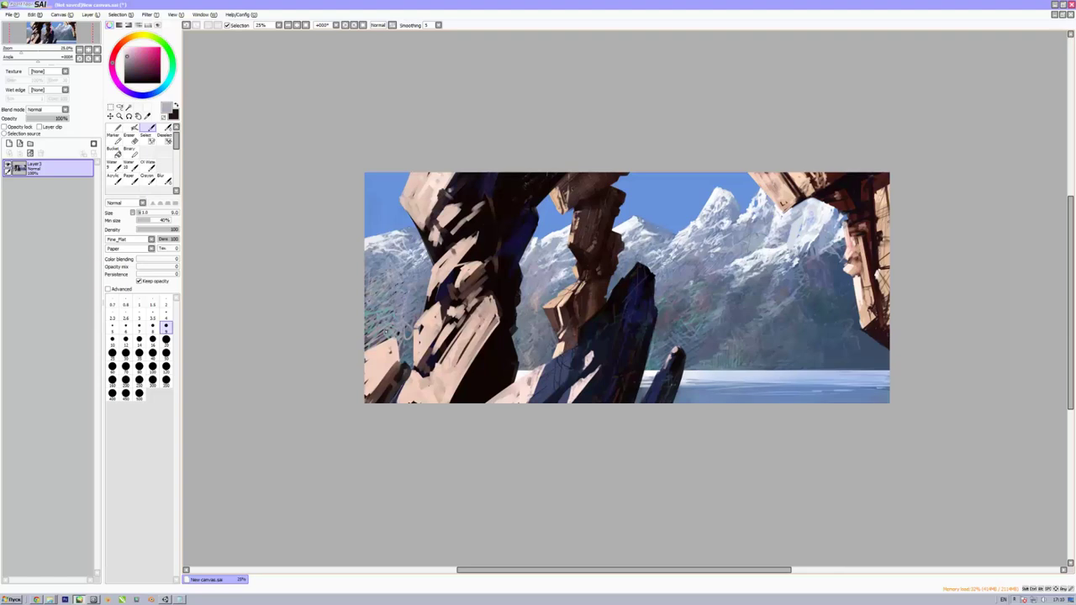
{"action": "scroll", "coordinate": [395, 319], "scroll_direction": "up", "scroll_amount": 1}
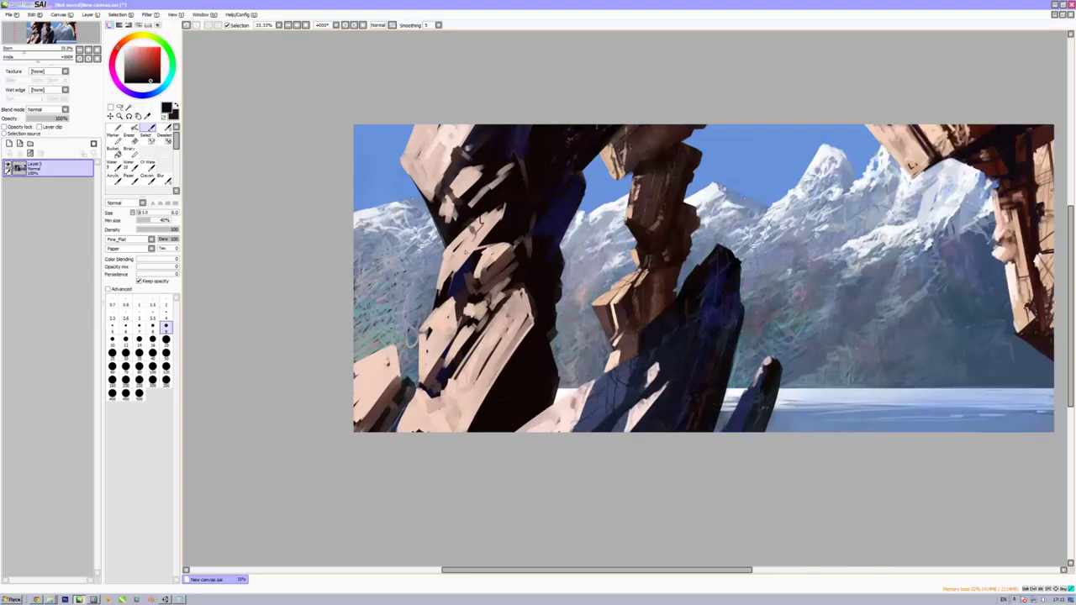
{"action": "left_click_drag", "start_coordinate": [505, 344], "coordinate": [517, 416]}
{"action": "left_click_drag", "start_coordinate": [504, 126], "coordinate": [517, 193]}
{"action": "left_click_drag", "start_coordinate": [471, 135], "coordinate": [504, 210]}
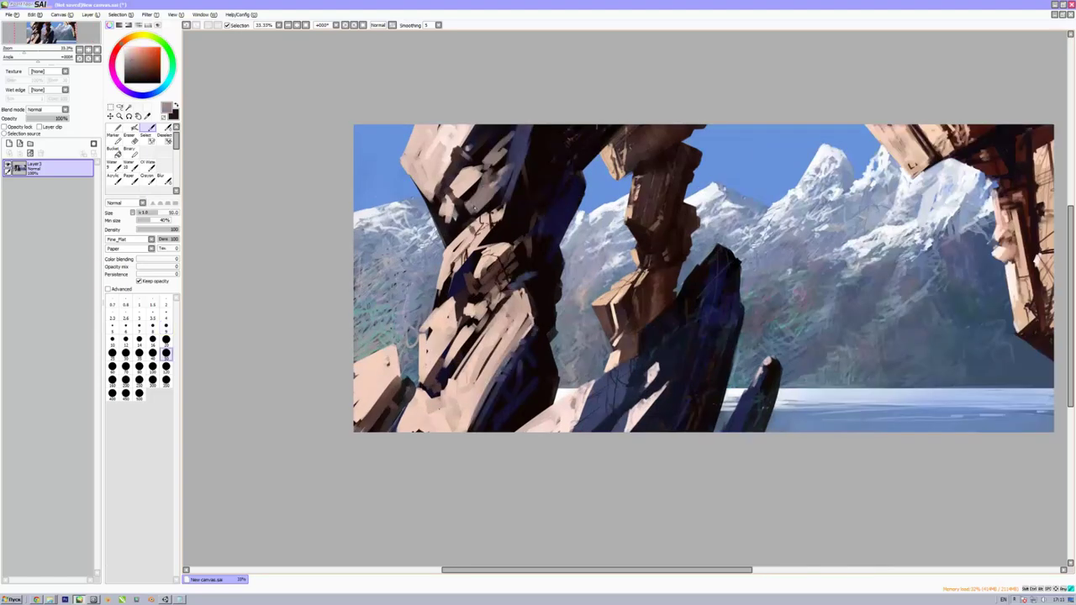
{"action": "left_click", "coordinate": [166, 340]}
{"action": "left_click_drag", "start_coordinate": [433, 231], "coordinate": [454, 257]}
Sample dark reddish-brown and blue-purple, then paint pale beige highlights on the lower-left rock.
{"action": "left_click", "coordinate": [427, 168], "text": "alt"}
{"action": "left_click", "coordinate": [166, 327]}
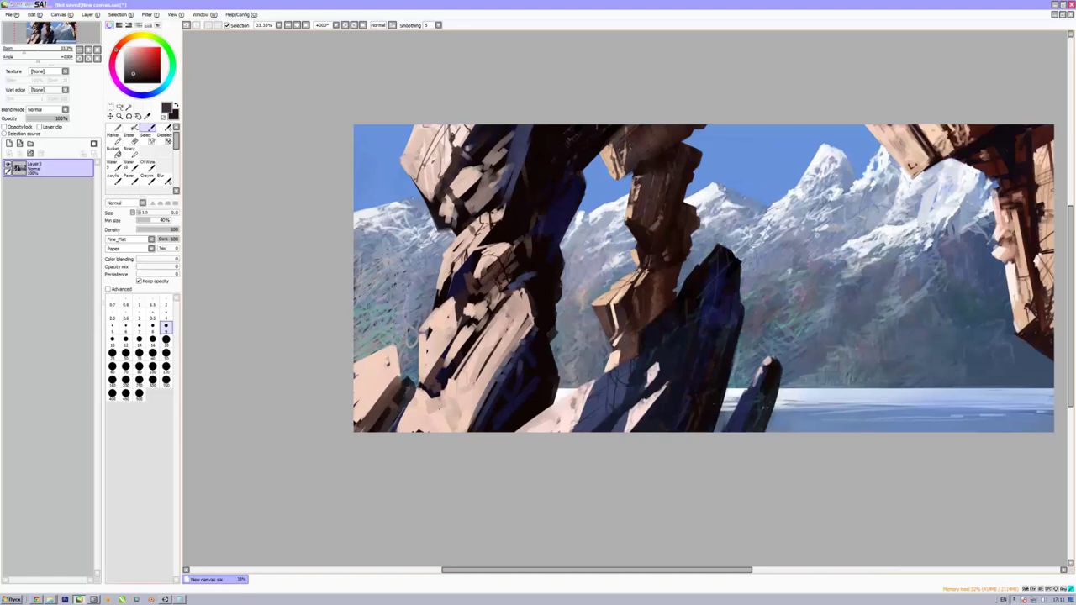
{"action": "left_click", "coordinate": [460, 181], "text": "alt"}
{"action": "left_click_drag", "start_coordinate": [429, 374], "coordinate": [496, 428]}
{"action": "left_click", "coordinate": [165, 340]}
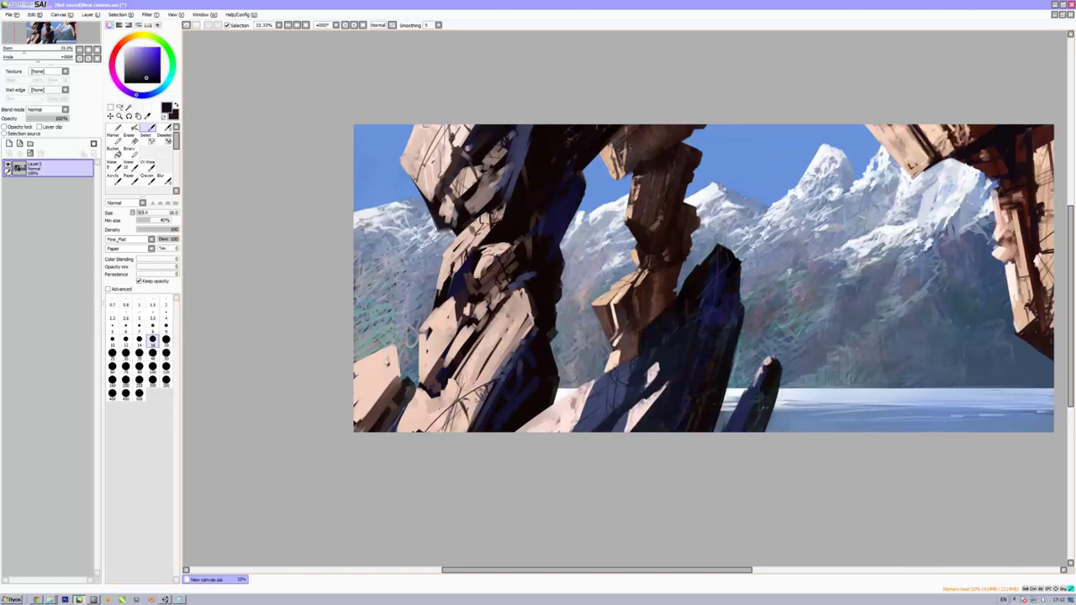
{"action": "left_click", "coordinate": [464, 410], "text": "alt"}
{"action": "left_click", "coordinate": [168, 220]}
Paint small dark detail strokes on the central pillar.
{"action": "scroll", "coordinate": [505, 384], "scroll_direction": "down", "scroll_amount": 1}
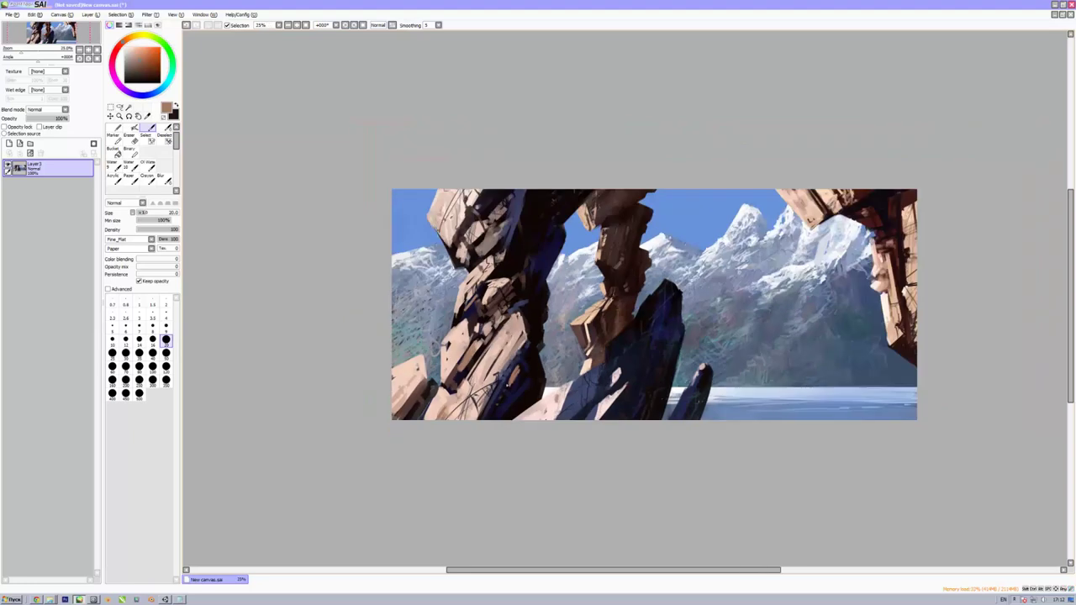
{"action": "scroll", "coordinate": [581, 252], "scroll_direction": "up", "scroll_amount": 1}
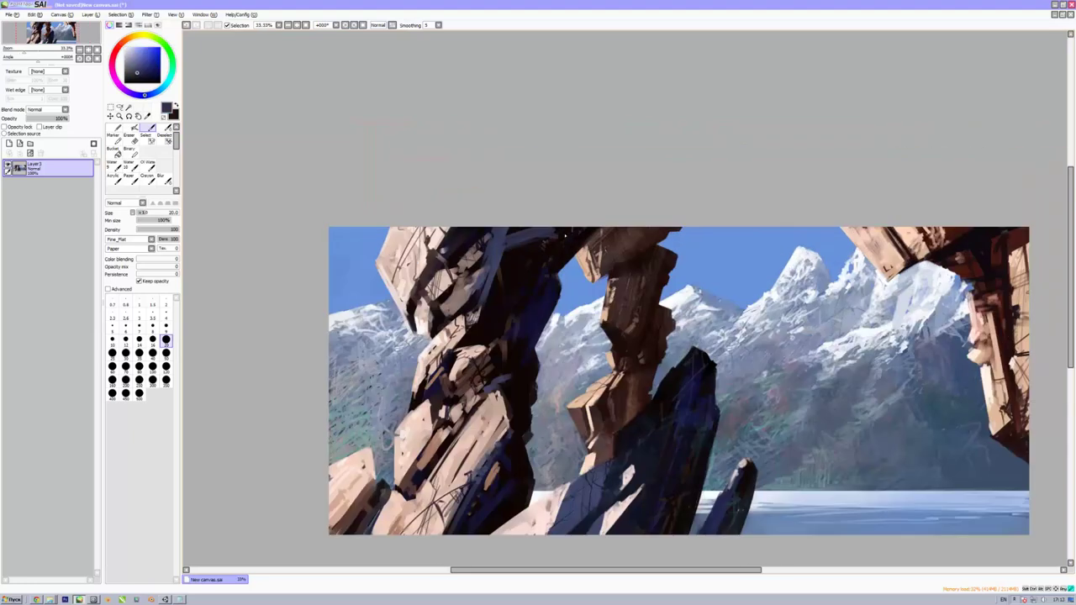
{"action": "mouse_move", "coordinate": [555, 236]}
{"action": "left_mouse_down"}
{"action": "mouse_move", "coordinate": [513, 303]}
{"action": "mouse_move", "coordinate": [538, 332]}
{"action": "left_mouse_up"}
{"action": "left_click_drag", "start_coordinate": [505, 236], "coordinate": [496, 252]}
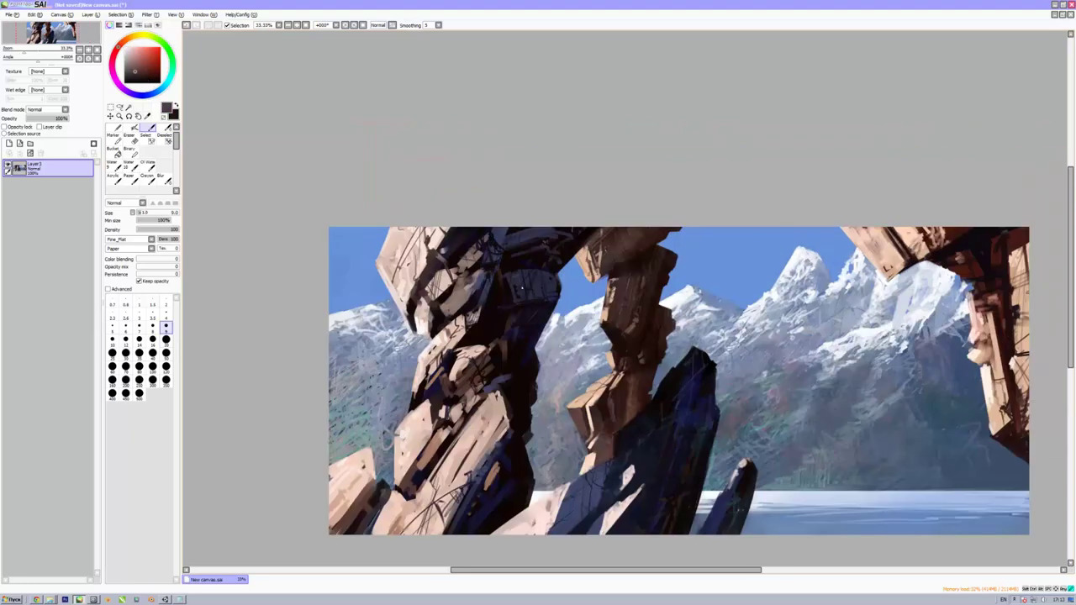
Switch among pale beige, red-brown, near-black, navy and salmon colours for pillar details.
{"action": "scroll", "coordinate": [538, 353], "scroll_direction": "down", "scroll_amount": 2}
{"action": "left_click", "coordinate": [505, 370], "text": "alt"}
{"action": "scroll", "coordinate": [488, 400], "scroll_direction": "up", "scroll_amount": 3}
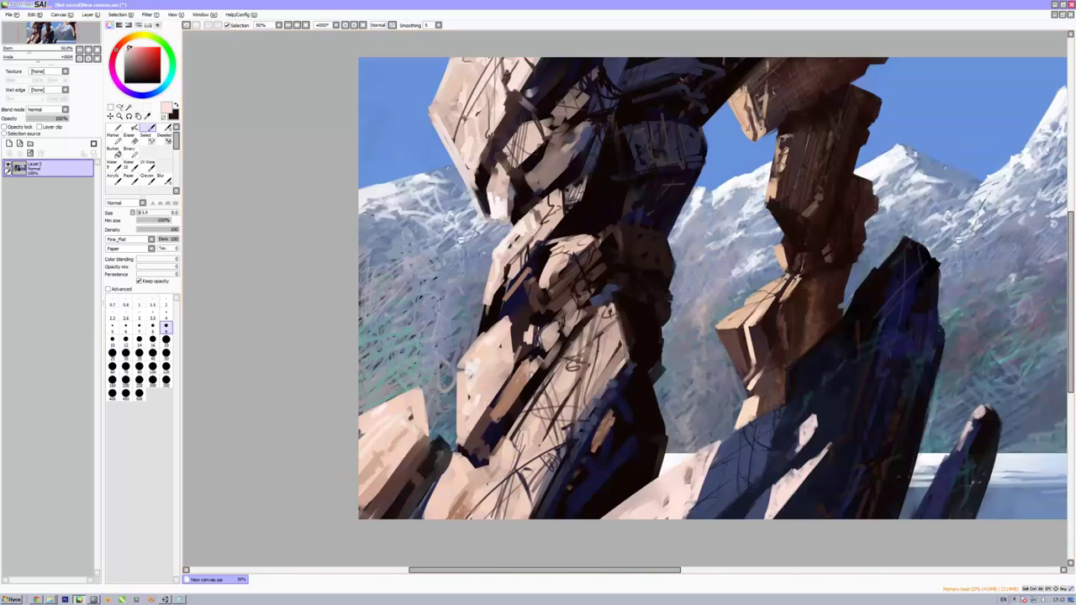
{"action": "left_click", "coordinate": [467, 370], "text": "alt"}
{"action": "scroll", "coordinate": [449, 269], "scroll_direction": "down", "scroll_amount": 2}
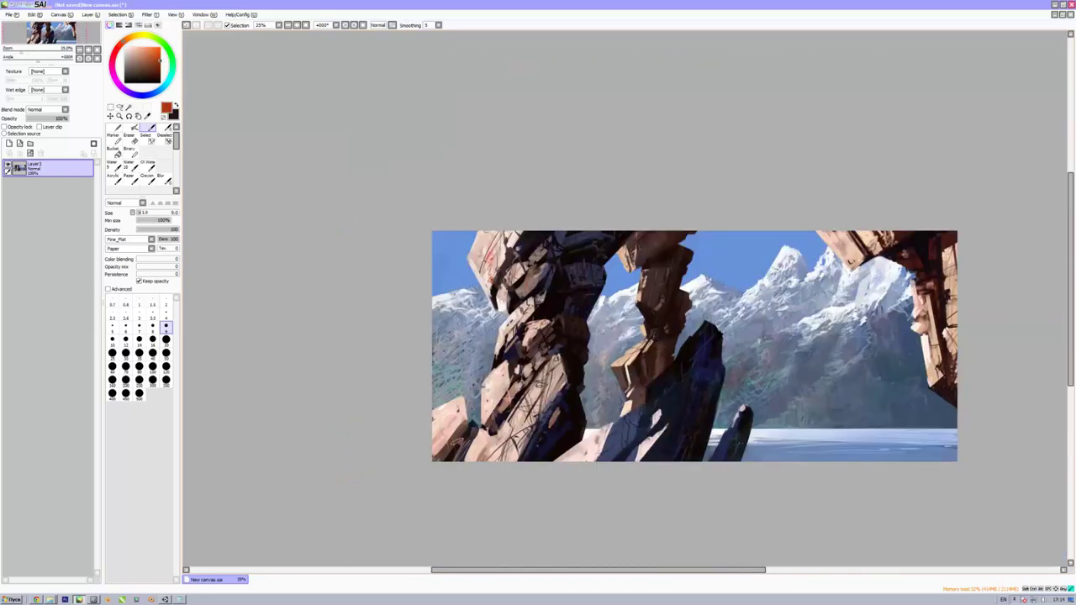
{"action": "left_click", "coordinate": [458, 370], "text": "alt"}
{"action": "scroll", "coordinate": [458, 370], "scroll_direction": "up", "scroll_amount": 2}
{"action": "scroll", "coordinate": [458, 354], "scroll_direction": "down", "scroll_amount": 1}
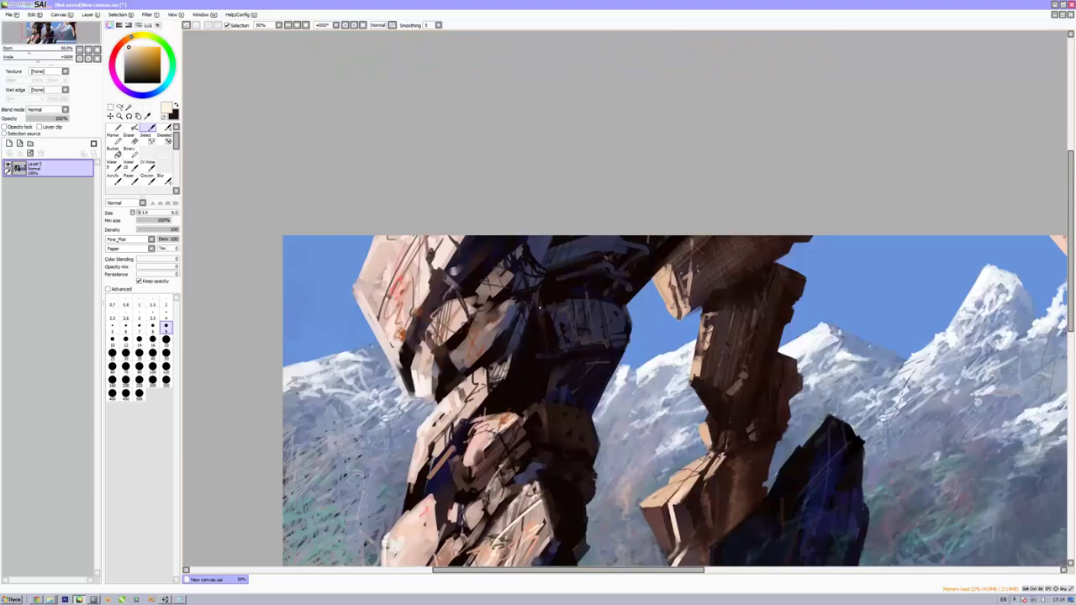
{"action": "left_click", "coordinate": [561, 260], "text": "alt"}
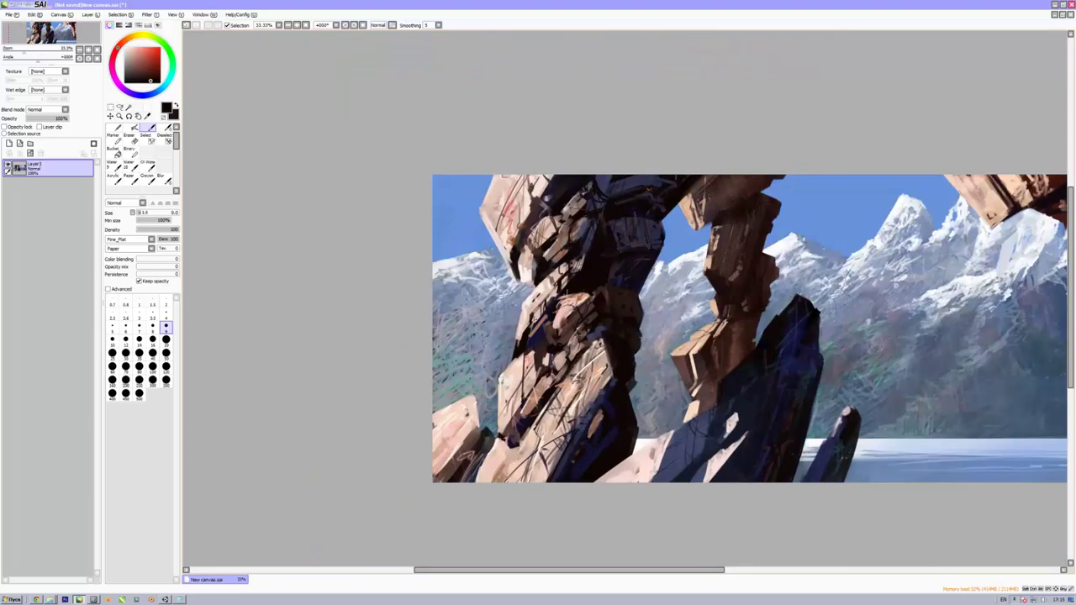
{"action": "left_click", "coordinate": [528, 345], "text": "alt"}
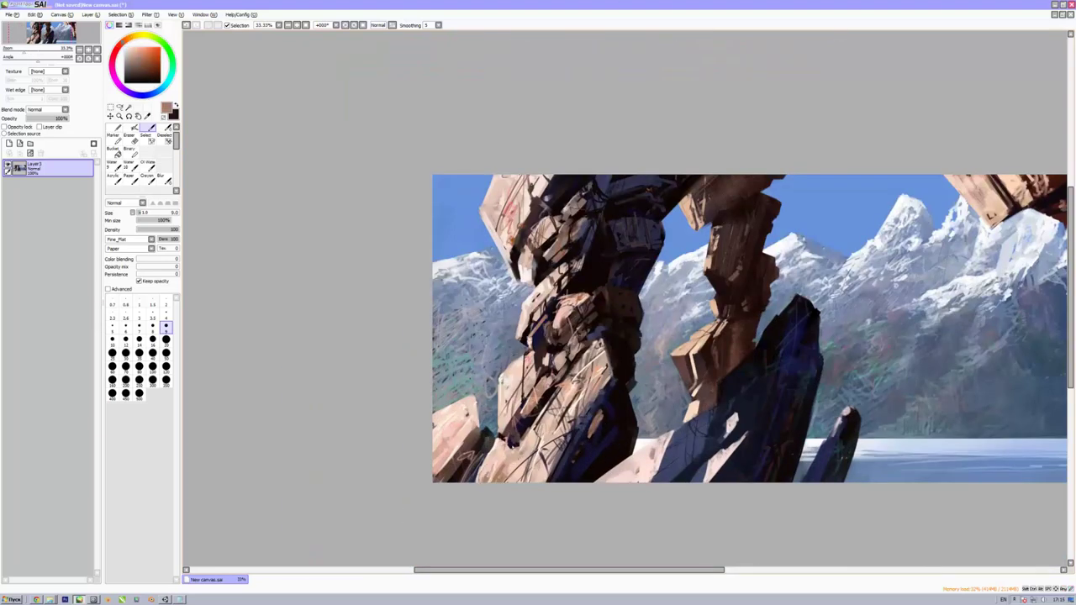
{"action": "left_click", "coordinate": [504, 454], "text": "alt"}
{"action": "left_click", "coordinate": [477, 405], "text": "alt"}
Recentre the painting and sample the sky's purple-blue and a near-black.
{"action": "scroll", "coordinate": [476, 405], "scroll_direction": "down", "scroll_amount": 2}
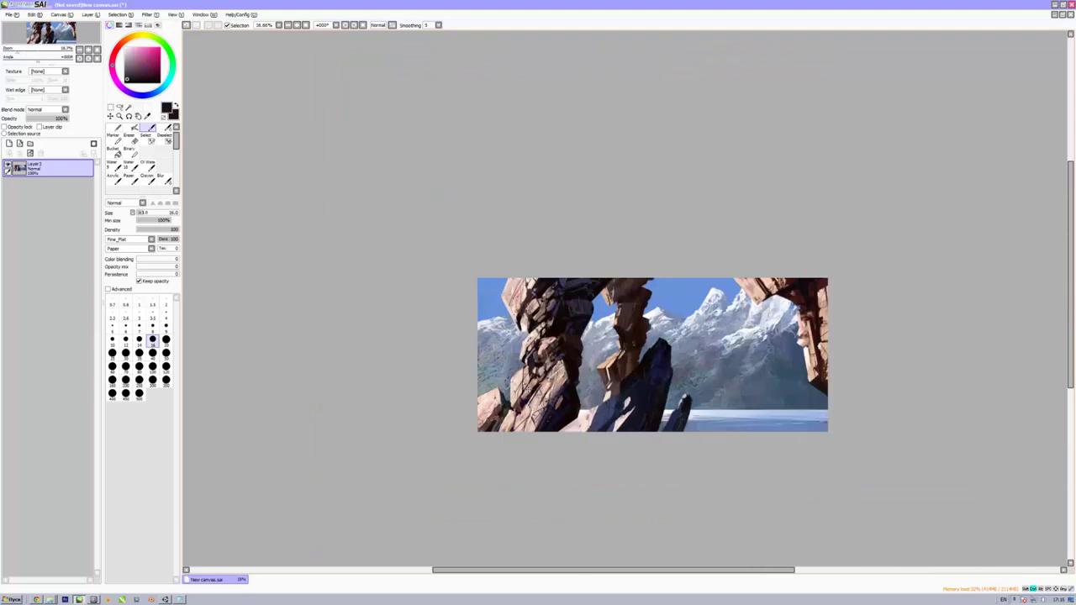
{"action": "scroll", "coordinate": [477, 405], "scroll_direction": "up", "scroll_amount": 3}
{"action": "scroll", "coordinate": [799, 404], "scroll_direction": "down", "scroll_amount": 2}
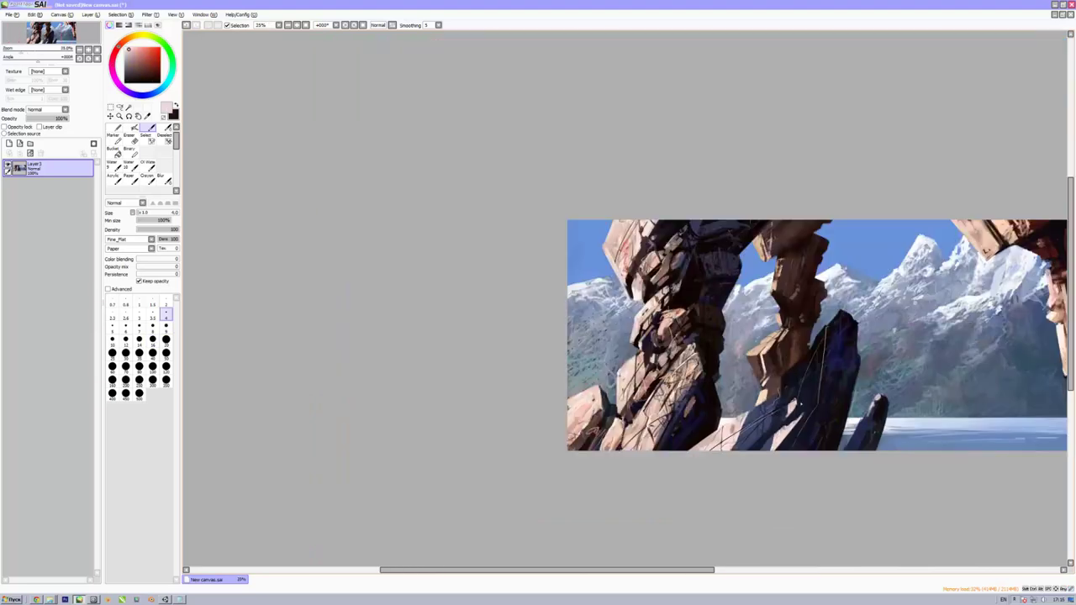
{"action": "left_click_drag", "start_coordinate": [784, 425], "coordinate": [681, 425]}
{"action": "left_click", "coordinate": [545, 229], "text": "alt"}
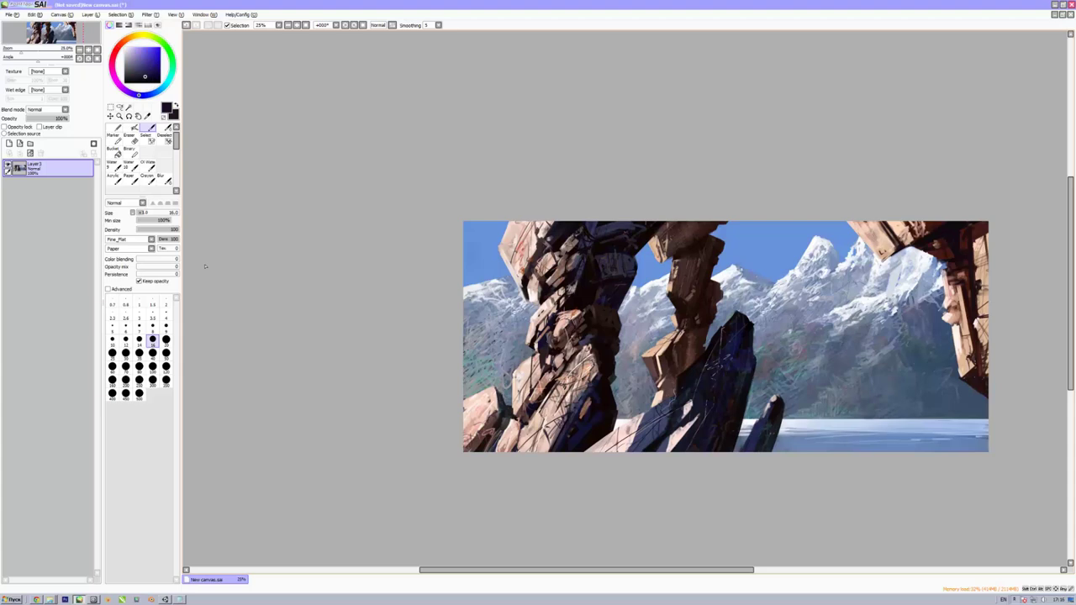
{"action": "left_click", "coordinate": [590, 312], "text": "alt"}
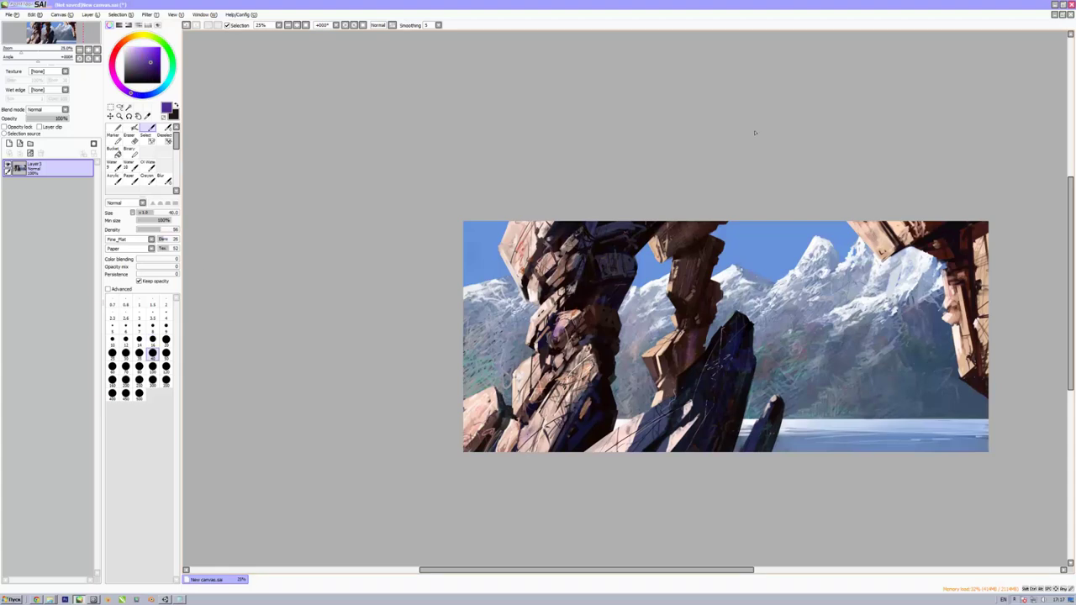
{"action": "scroll", "coordinate": [595, 330], "scroll_direction": "up", "scroll_amount": 2}
{"action": "scroll", "coordinate": [629, 200], "scroll_direction": "up", "scroll_amount": 2}
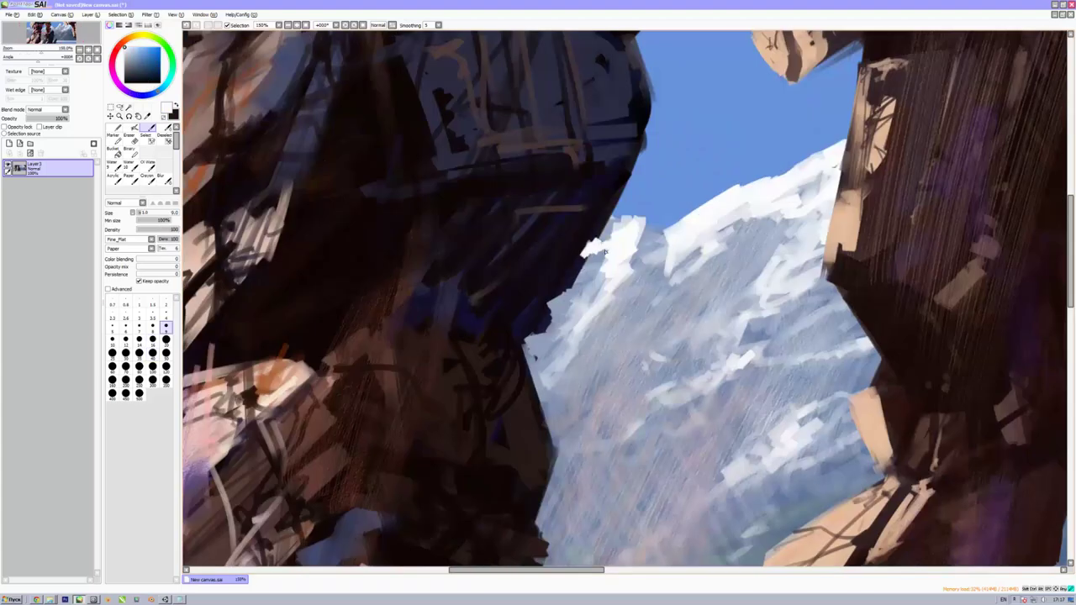
{"action": "scroll", "coordinate": [588, 244], "scroll_direction": "down", "scroll_amount": 1}
{"action": "scroll", "coordinate": [555, 269], "scroll_direction": "down", "scroll_amount": 1}
{"action": "scroll", "coordinate": [542, 276], "scroll_direction": "down", "scroll_amount": 3}
{"action": "scroll", "coordinate": [541, 276], "scroll_direction": "up", "scroll_amount": 3}
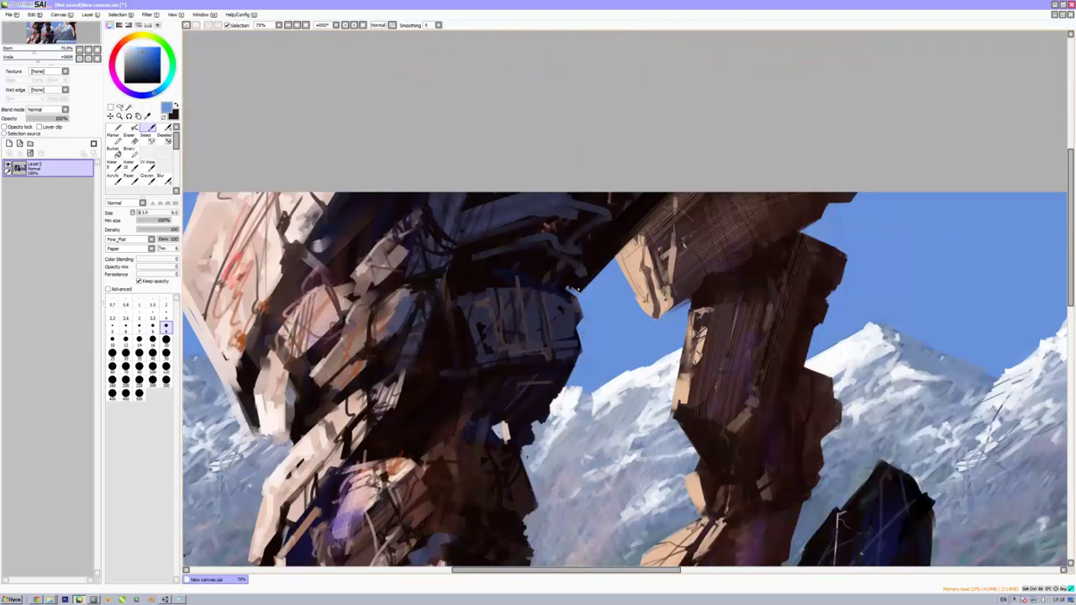
{"action": "scroll", "coordinate": [538, 281], "scroll_direction": "up", "scroll_amount": 1}
{"action": "scroll", "coordinate": [536, 284], "scroll_direction": "up", "scroll_amount": 1}
{"action": "scroll", "coordinate": [533, 287], "scroll_direction": "up", "scroll_amount": 1}
{"action": "scroll", "coordinate": [535, 289], "scroll_direction": "down", "scroll_amount": 5}
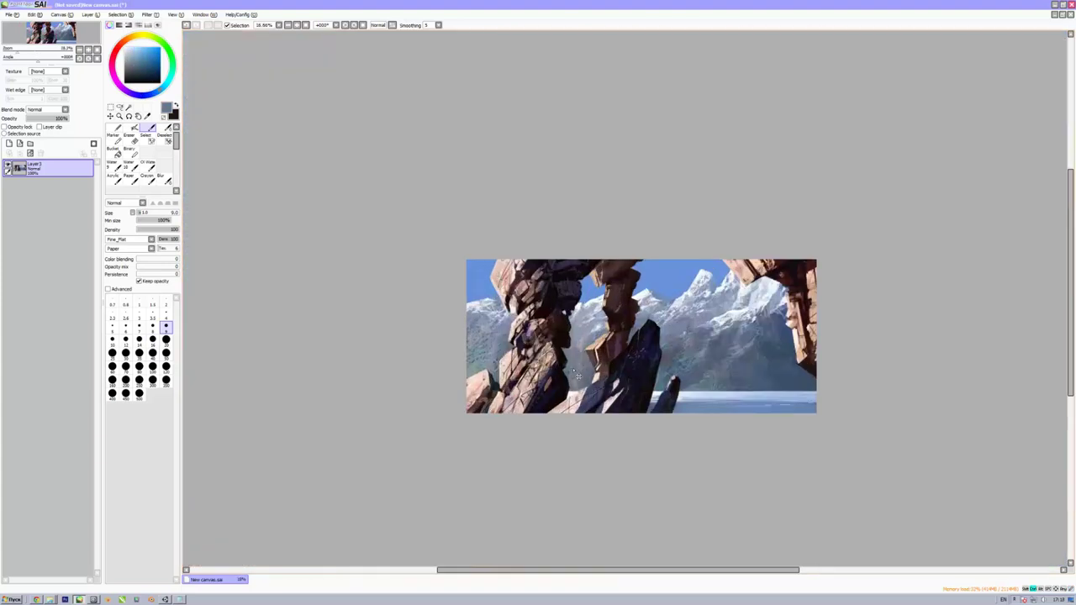
{"action": "scroll", "coordinate": [639, 337], "scroll_direction": "up", "scroll_amount": 1}
{"action": "scroll", "coordinate": [757, 336], "scroll_direction": "up", "scroll_amount": 1}
Darken the water near the right horizon and brush a light cyan streak across it.
{"action": "left_click_drag", "start_coordinate": [787, 337], "coordinate": [748, 321]}
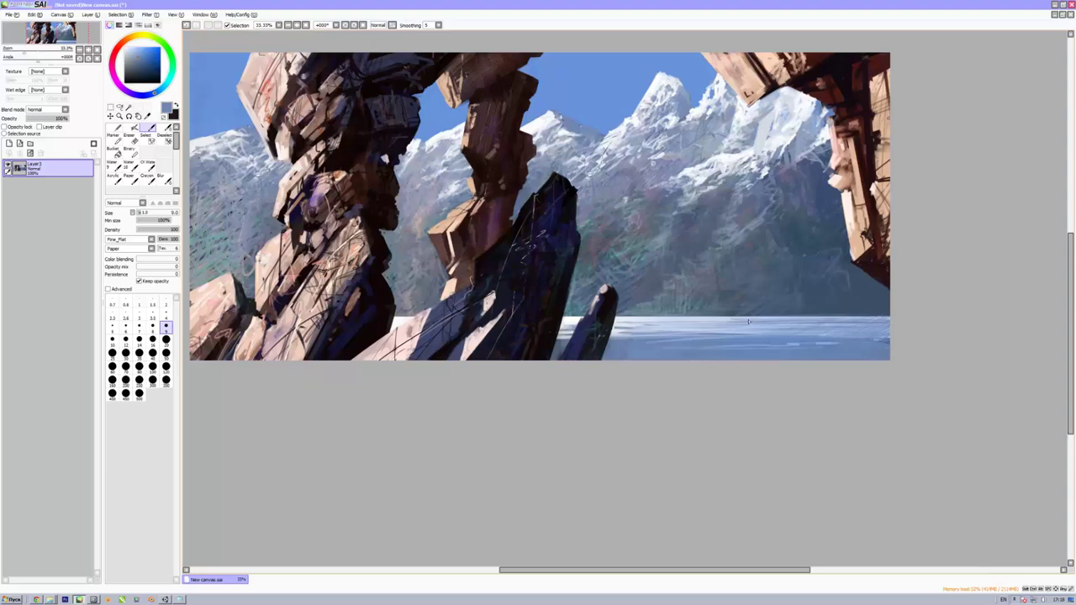
{"action": "left_click", "coordinate": [883, 338], "text": "alt"}
{"action": "left_click_drag", "start_coordinate": [869, 341], "coordinate": [652, 345]}
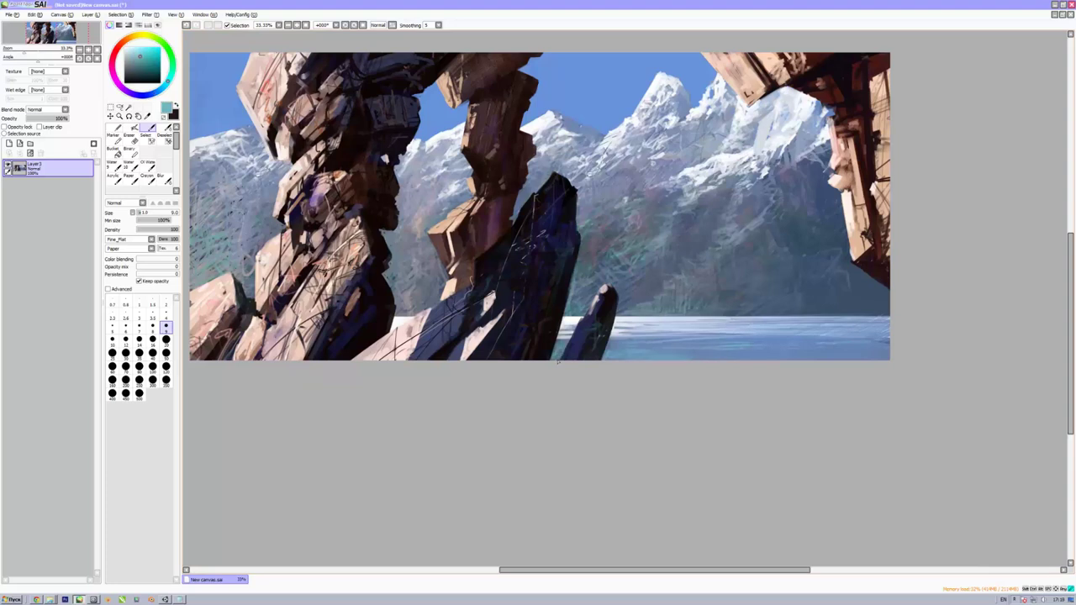
{"action": "scroll", "coordinate": [614, 211], "scroll_direction": "down", "scroll_amount": 1}
Paint the white hull, mast and a filled white sail on the water.
{"action": "scroll", "coordinate": [827, 350], "scroll_direction": "up", "scroll_amount": 4}
{"action": "left_click_drag", "start_coordinate": [469, 232], "coordinate": [732, 247]}
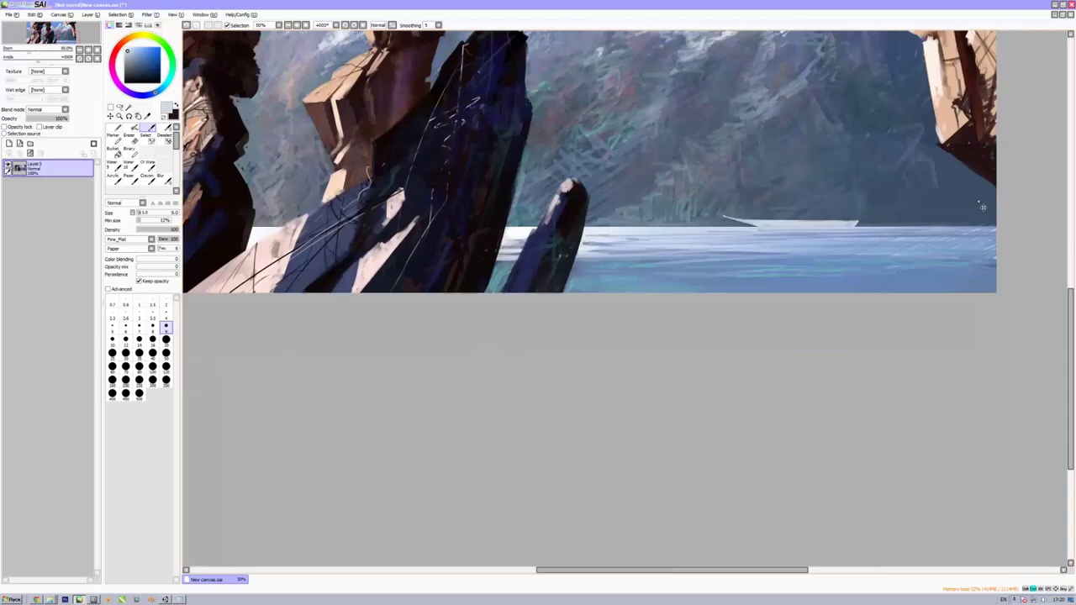
{"action": "mouse_move", "coordinate": [528, 194]}
{"action": "left_mouse_down"}
{"action": "mouse_move", "coordinate": [496, 390]}
{"action": "mouse_move", "coordinate": [511, 398]}
{"action": "left_mouse_up"}
{"action": "key", "text": "bracketleft"}
{"action": "mouse_move", "coordinate": [518, 236]}
{"action": "left_mouse_down"}
{"action": "mouse_move", "coordinate": [445, 370]}
{"action": "mouse_move", "coordinate": [420, 362]}
{"action": "left_mouse_up"}
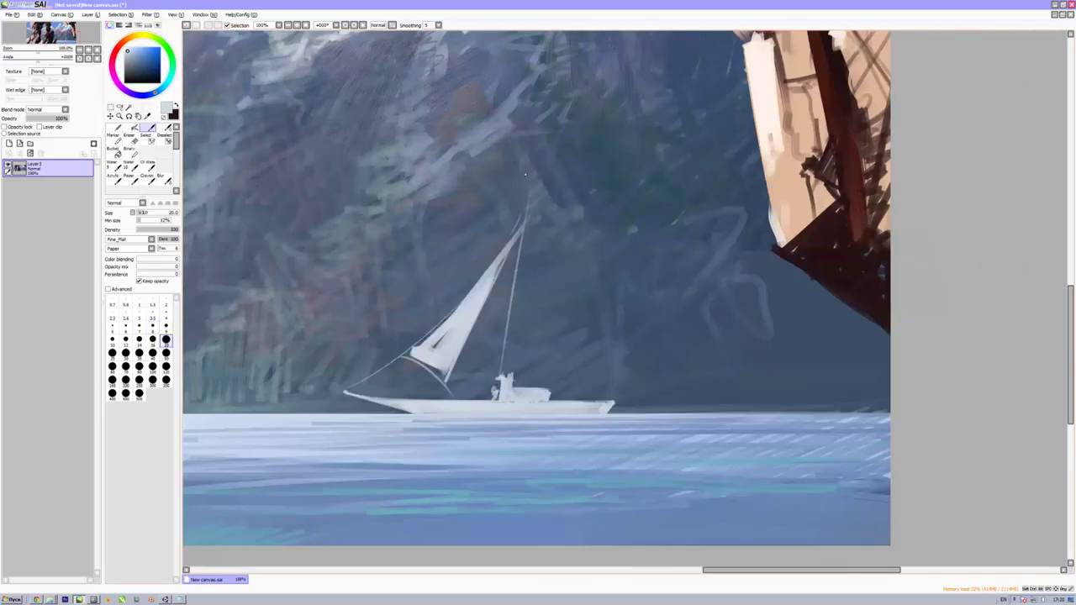
{"action": "mouse_move", "coordinate": [505, 336]}
{"action": "left_mouse_down"}
{"action": "mouse_move", "coordinate": [443, 298]}
{"action": "mouse_move", "coordinate": [707, 212]}
{"action": "left_mouse_up"}
{"action": "left_click_drag", "start_coordinate": [589, 210], "coordinate": [664, 168]}
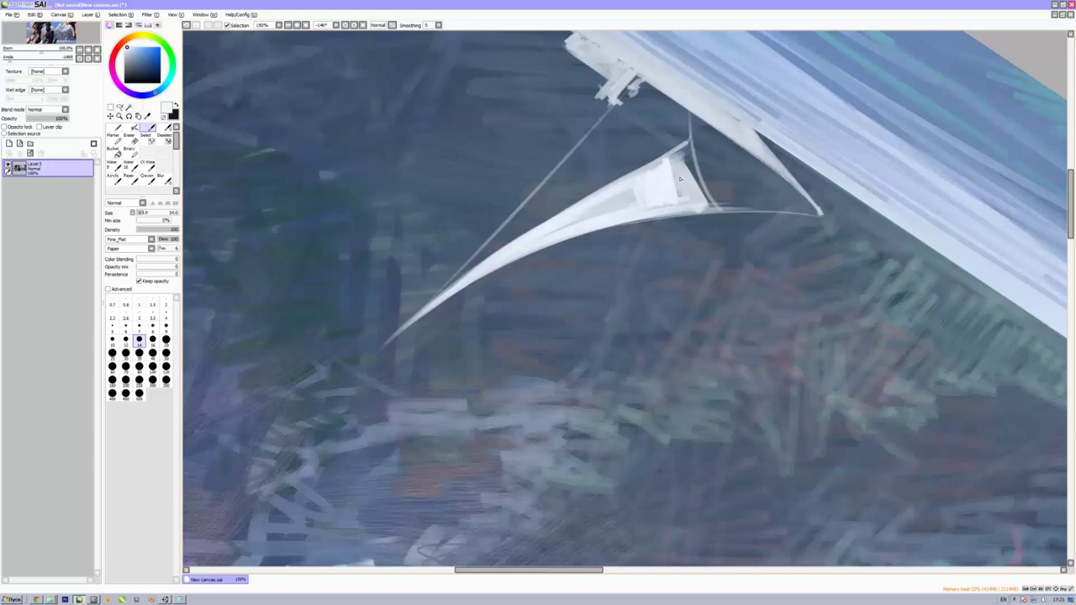
Add rigging lines and more sail detail, rotating the view and resetting it upright.
{"action": "key", "text": "Home"}
{"action": "scroll", "coordinate": [538, 302], "scroll_direction": "down", "scroll_amount": 3}
{"action": "left_click_drag", "start_coordinate": [492, 219], "coordinate": [538, 357]}
{"action": "left_click_drag", "start_coordinate": [528, 236], "coordinate": [547, 395]}
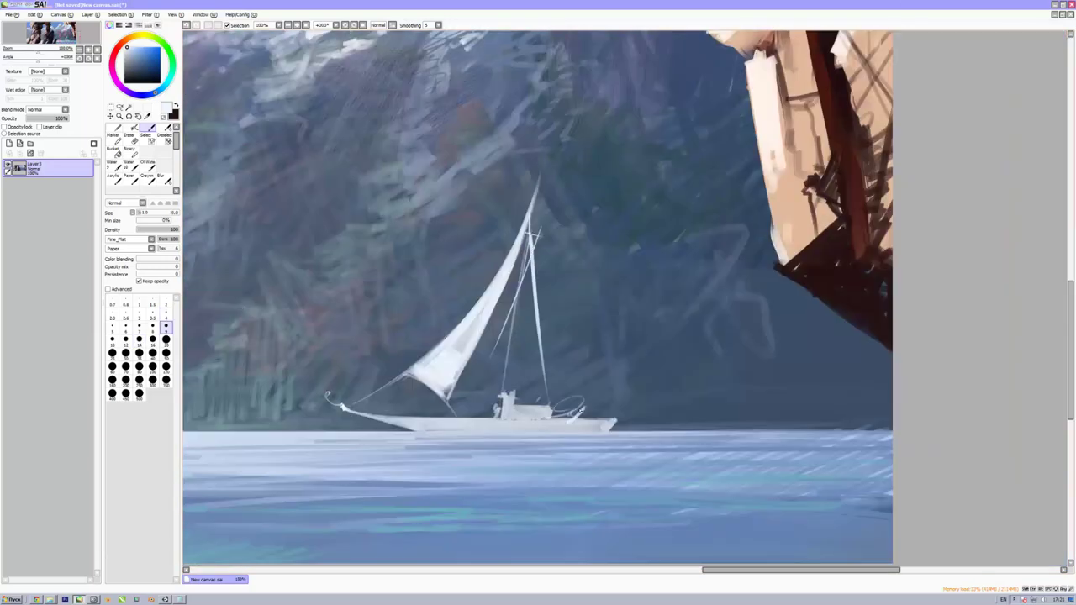
{"action": "key", "text": "Delete"}
{"action": "scroll", "coordinate": [546, 352], "scroll_direction": "up", "scroll_amount": 4}
{"action": "scroll", "coordinate": [545, 351], "scroll_direction": "down", "scroll_amount": 3}
{"action": "mouse_move", "coordinate": [588, 244]}
{"action": "left_mouse_down"}
{"action": "mouse_move", "coordinate": [437, 403]}
{"action": "mouse_move", "coordinate": [639, 395]}
{"action": "left_mouse_up"}
{"action": "key", "text": "Home"}
{"action": "scroll", "coordinate": [652, 257], "scroll_direction": "up", "scroll_amount": 2}
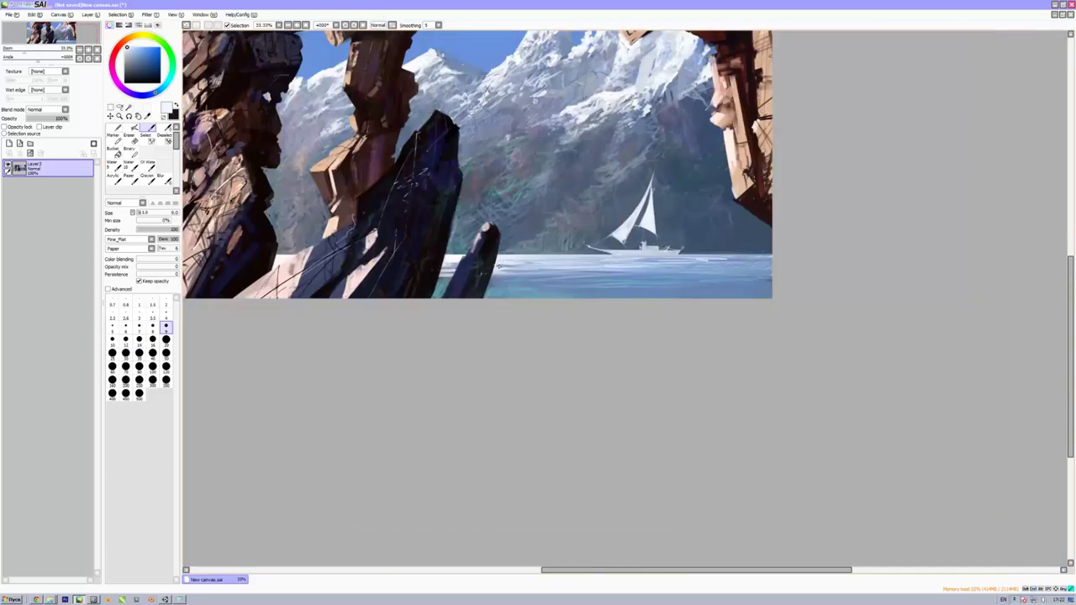
Zoom in and out to check the composition, then set the brush size to 9.
{"action": "scroll", "coordinate": [499, 267], "scroll_direction": "up", "scroll_amount": 3}
{"action": "scroll", "coordinate": [525, 245], "scroll_direction": "down", "scroll_amount": 4}
{"action": "scroll", "coordinate": [588, 239], "scroll_direction": "up", "scroll_amount": 2}
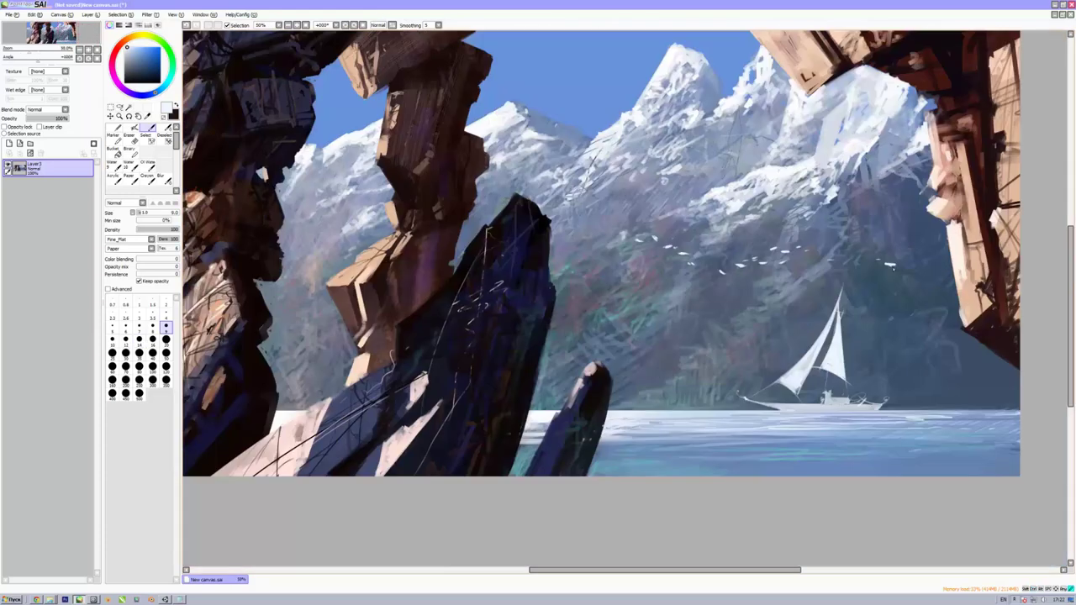
{"action": "scroll", "coordinate": [656, 234], "scroll_direction": "down", "scroll_amount": 2}
{"action": "scroll", "coordinate": [702, 228], "scroll_direction": "up", "scroll_amount": 1}
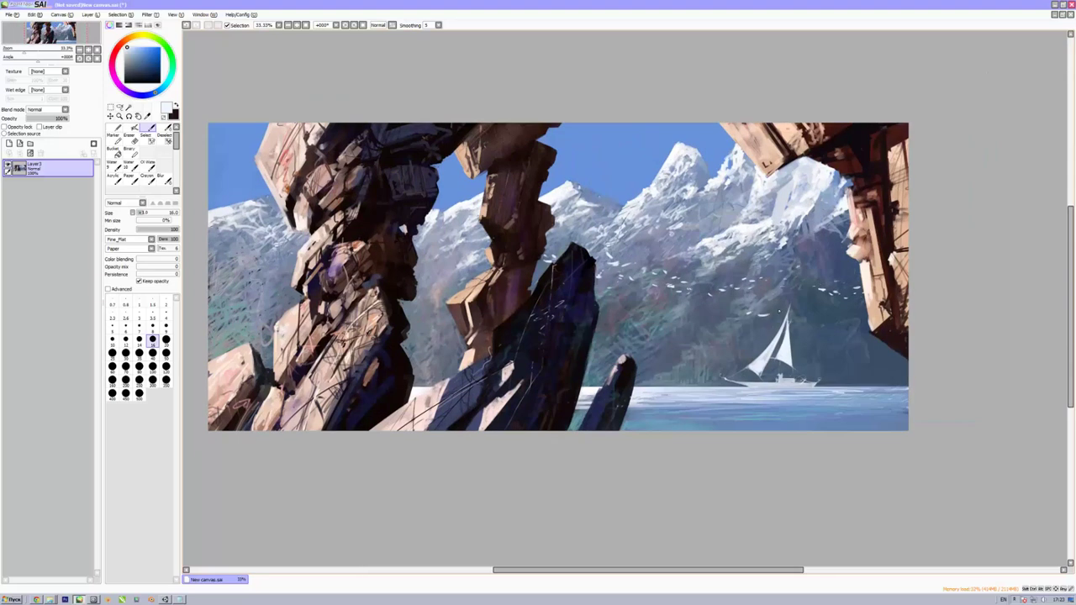
{"action": "scroll", "coordinate": [588, 278], "scroll_direction": "down", "scroll_amount": 1}
{"action": "scroll", "coordinate": [589, 277], "scroll_direction": "down", "scroll_amount": 1}
{"action": "scroll", "coordinate": [555, 311], "scroll_direction": "up", "scroll_amount": 1}
{"action": "left_click", "coordinate": [165, 327]}
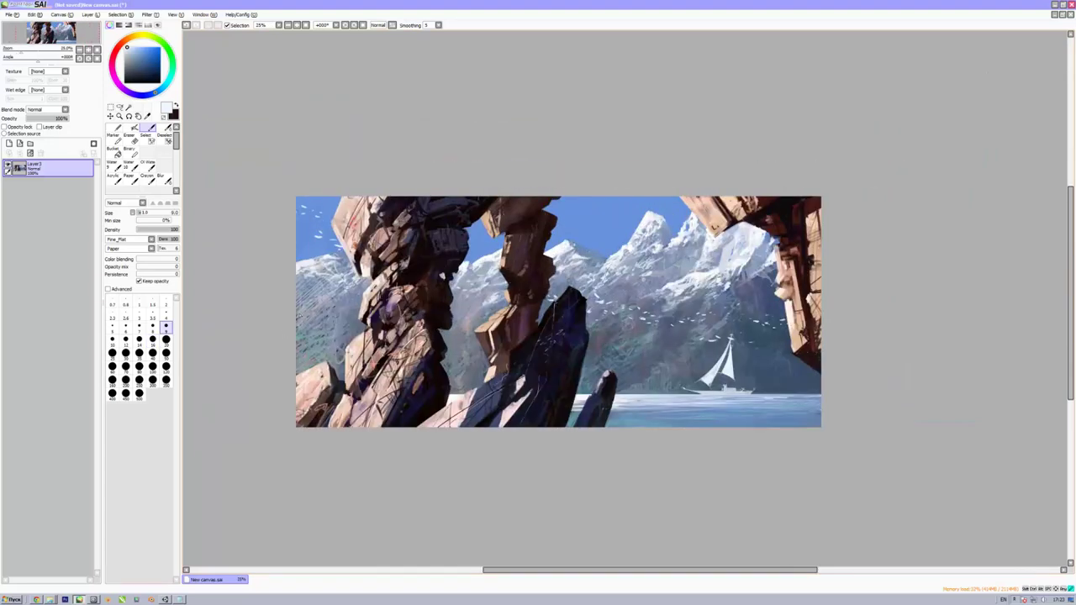